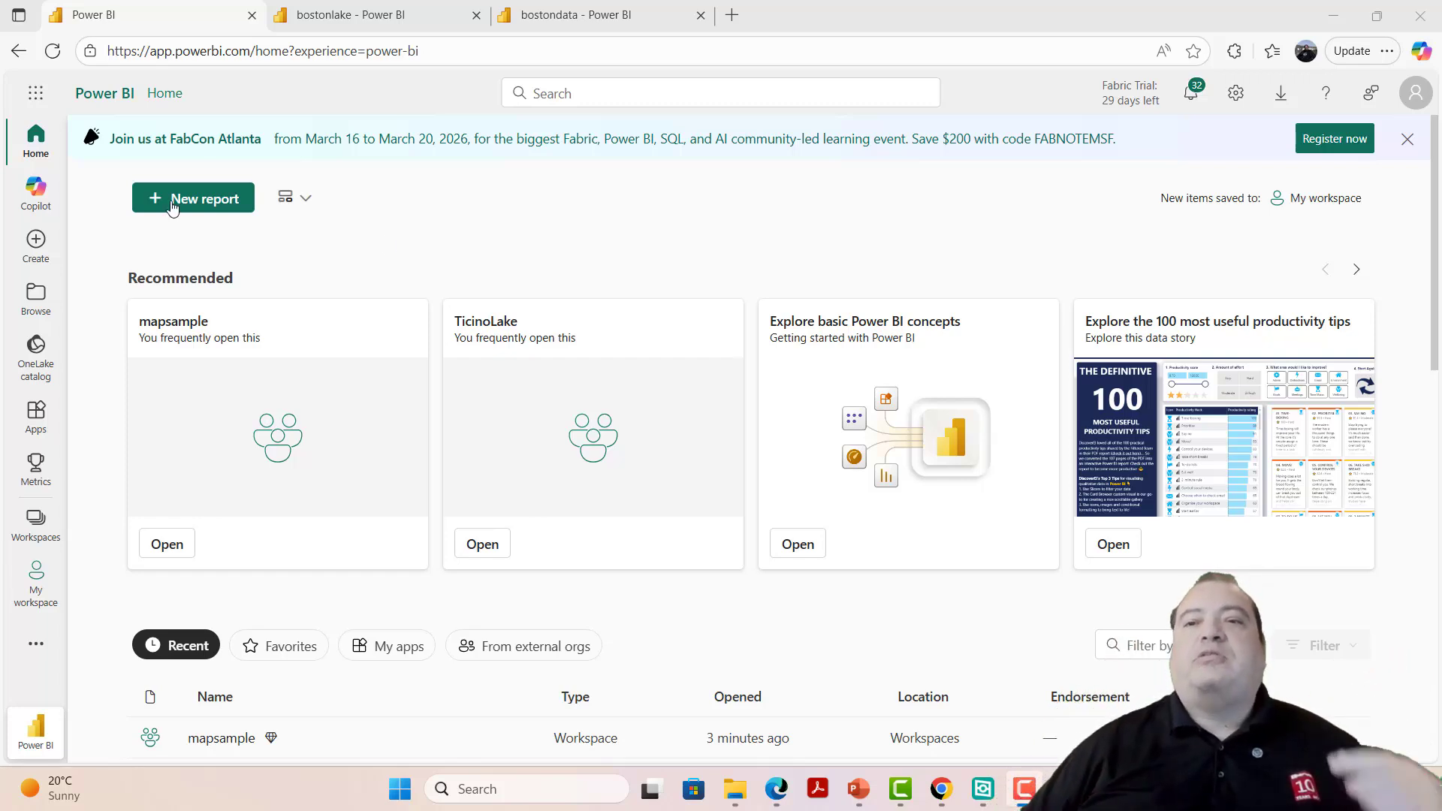
Step: Open the tenant settings in the Admin portal and filter them by the keyword "map"
click(1236, 102)
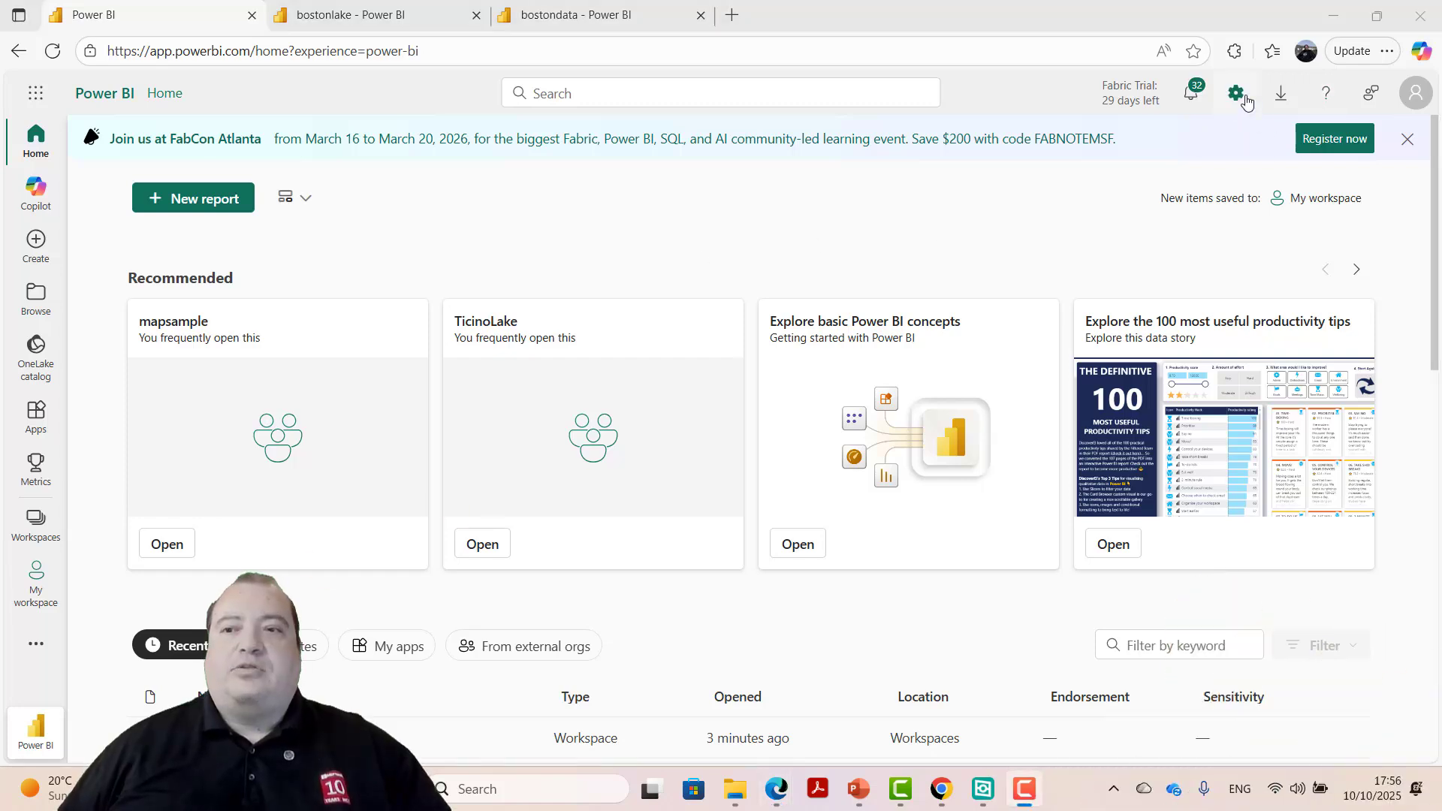
click(1236, 96)
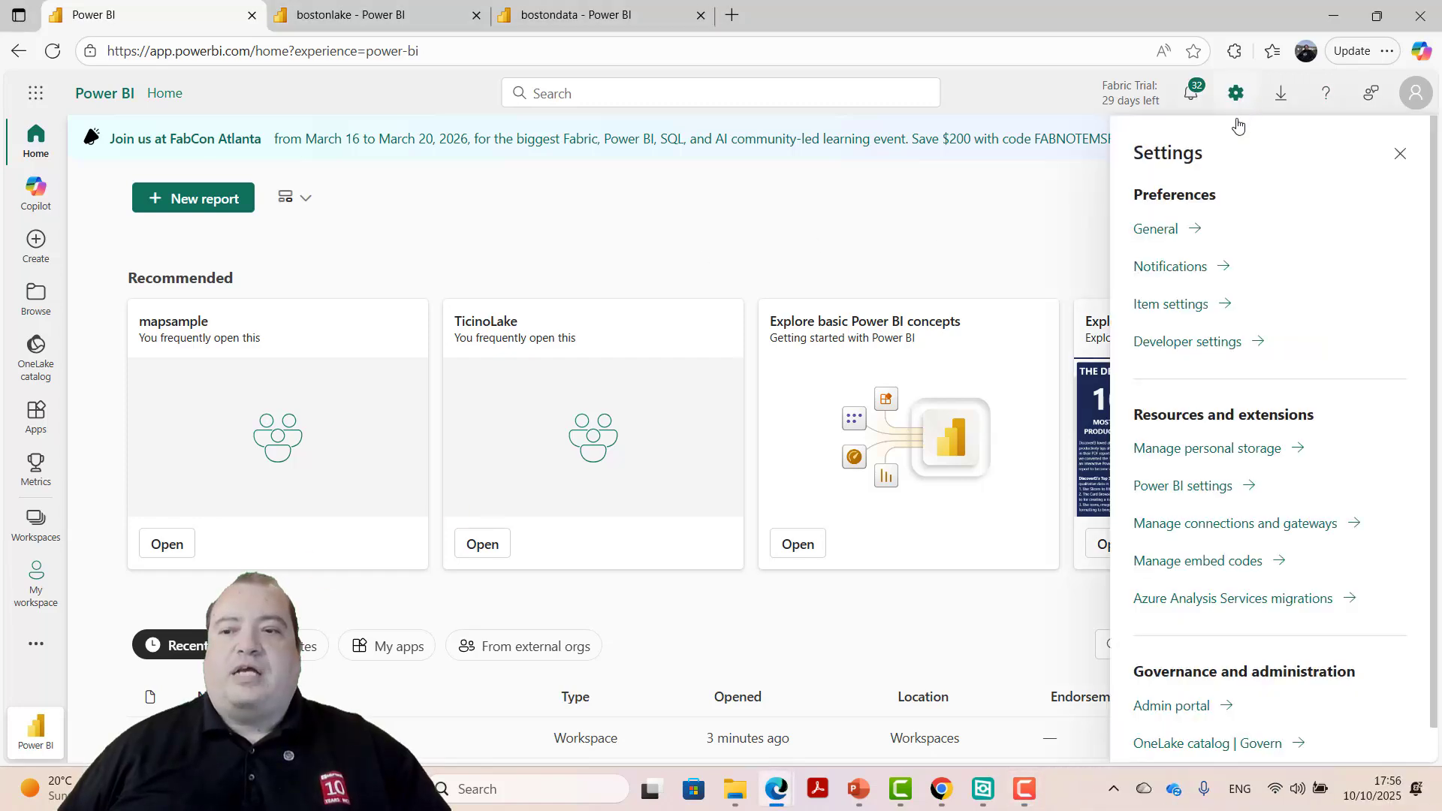
click(1183, 711)
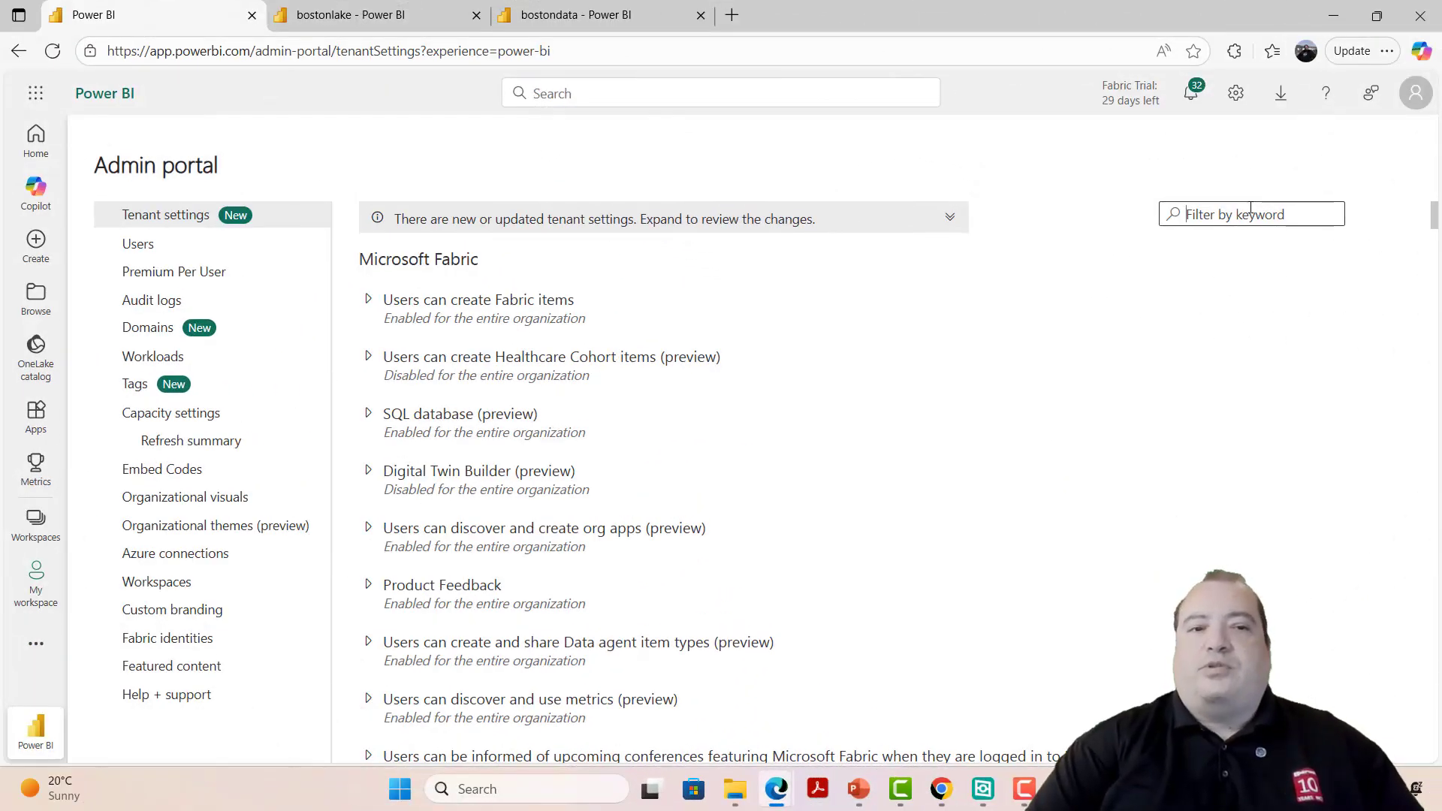
text(map)
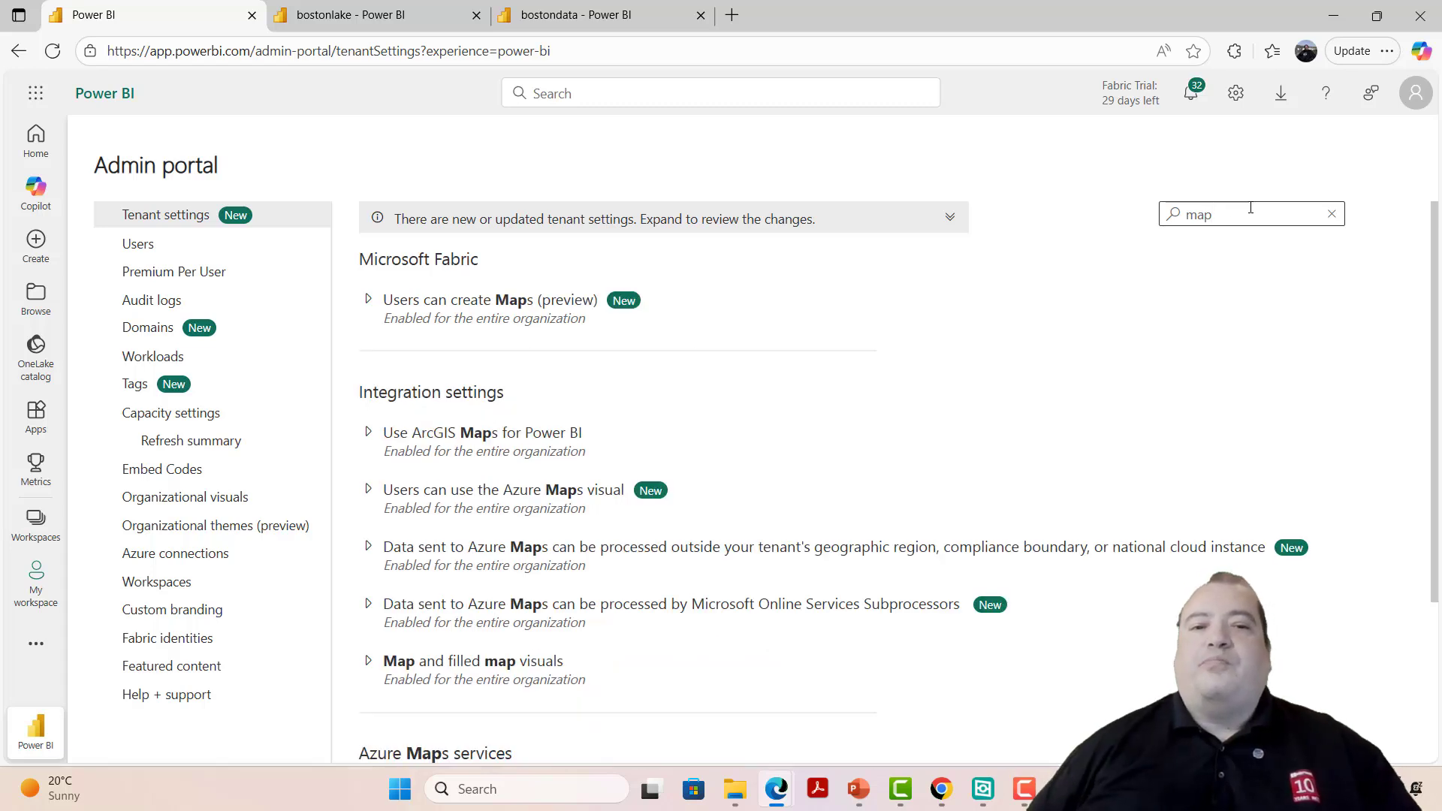
Step: Review whether Users can create Maps (preview) is enabled and whom it applies to, and collapse the setting
click(368, 300)
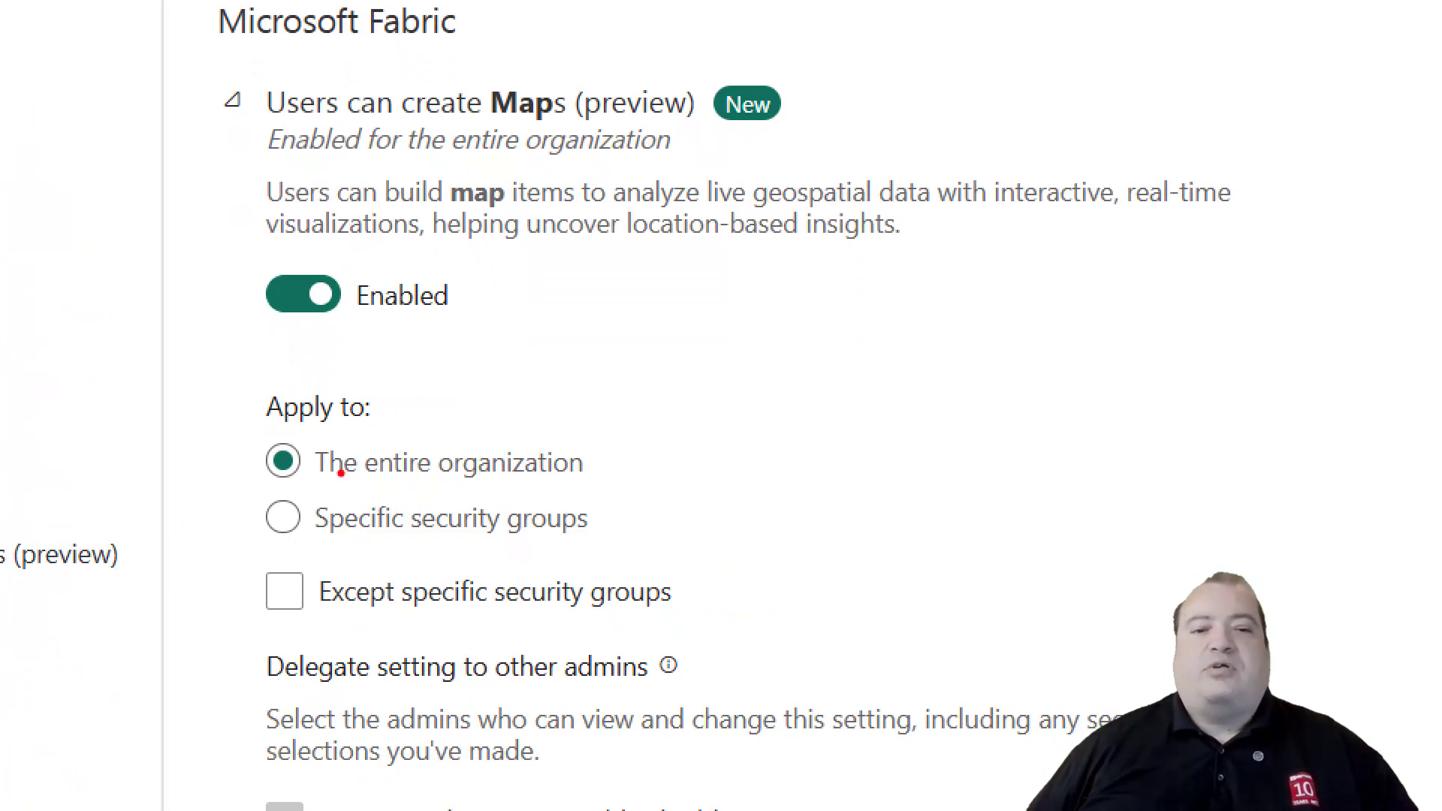
drag(294, 488, 688, 484)
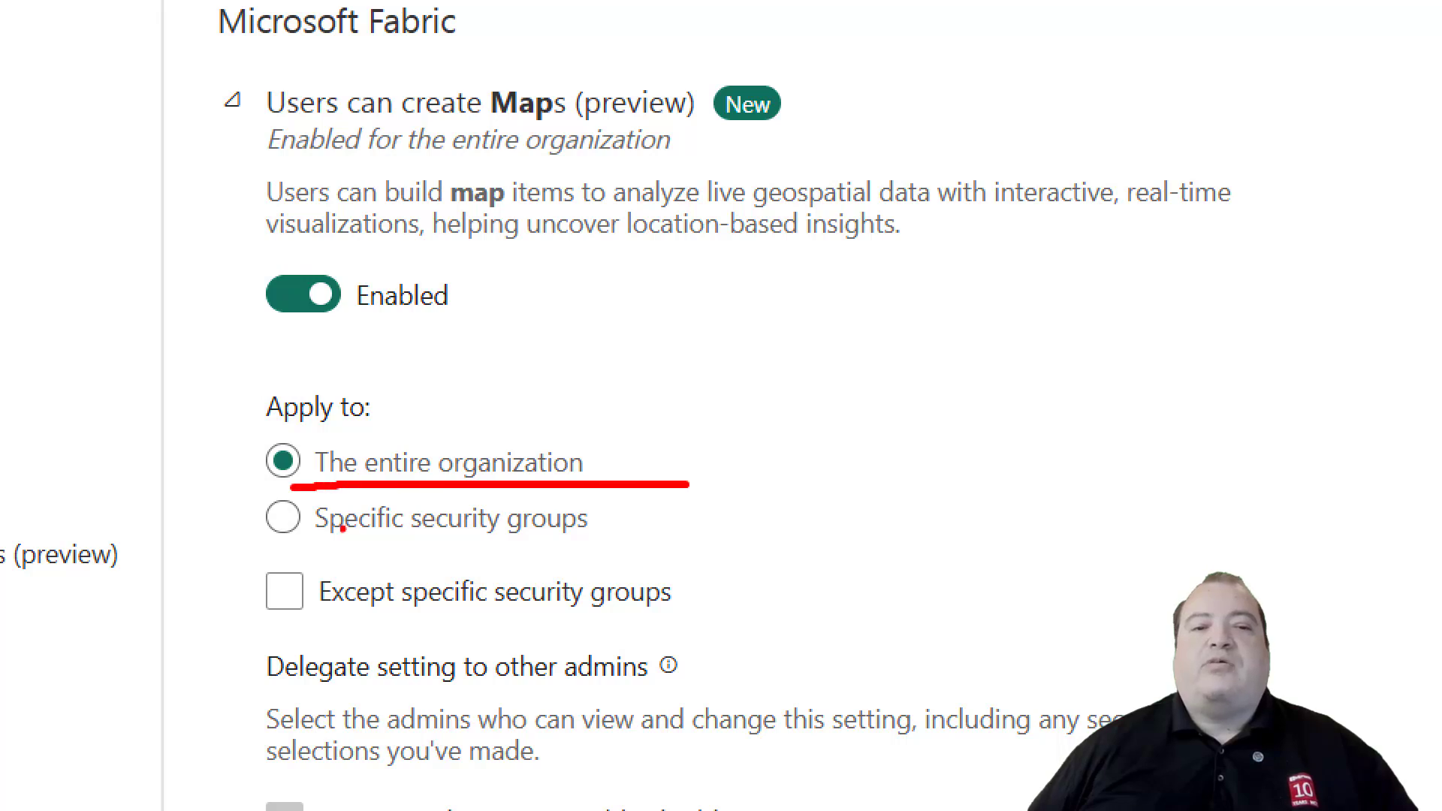
mouse_move(313, 565)
mouse_down()
mouse_move(475, 575)
mouse_move(757, 560)
mouse_up()
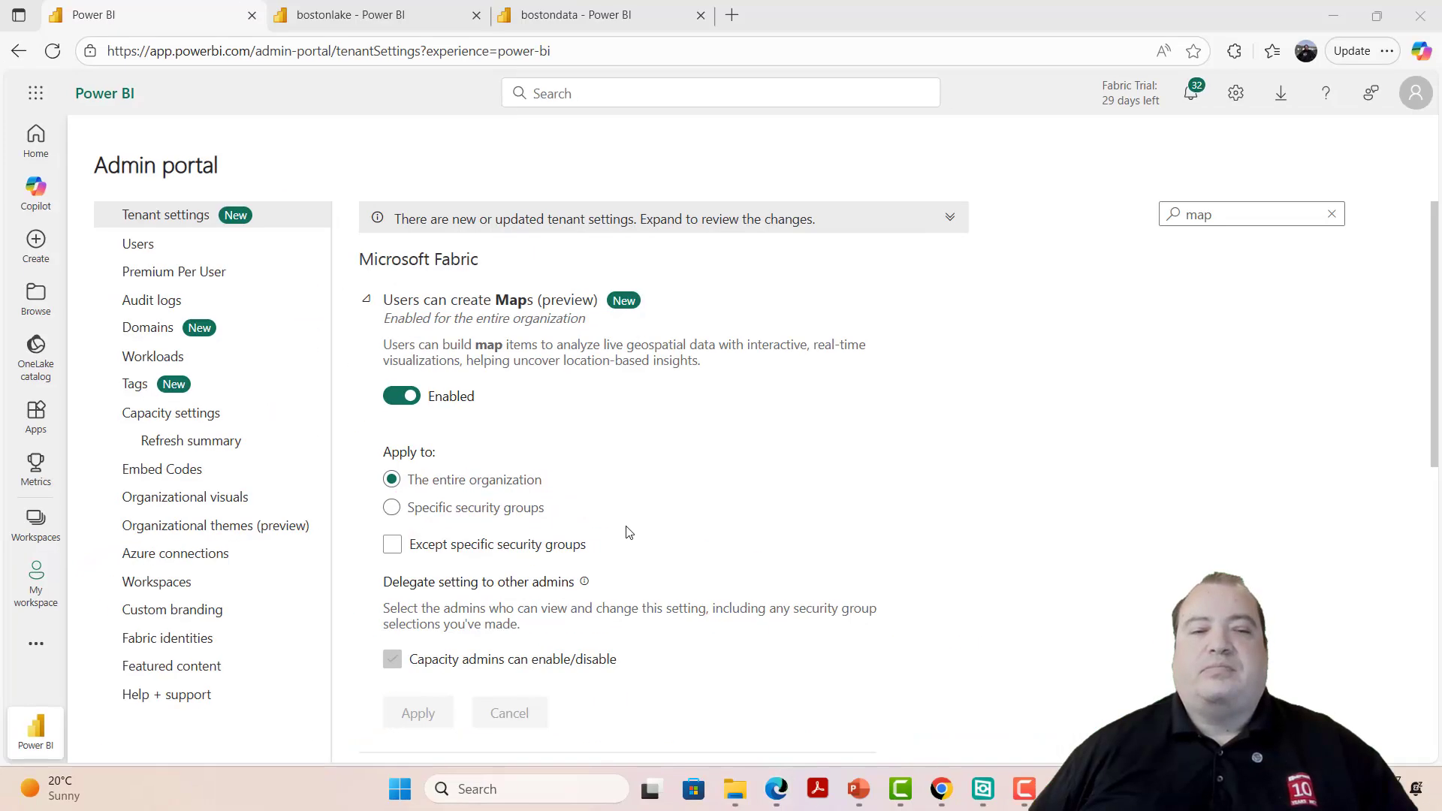
click(428, 306)
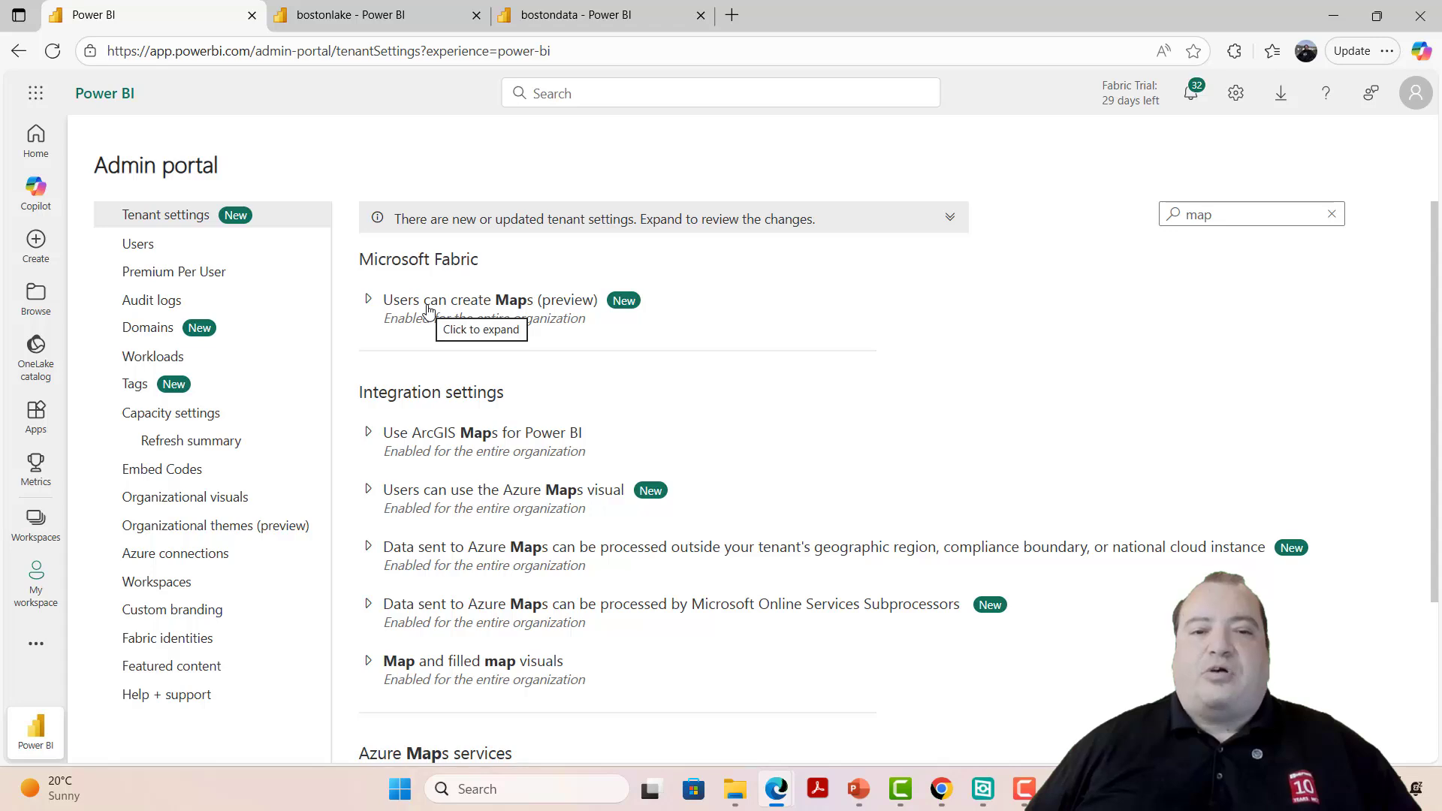
Step: Expand the Users can use Azure Maps services setting and review its state, regional note and scope
scroll(428, 308, down, 3)
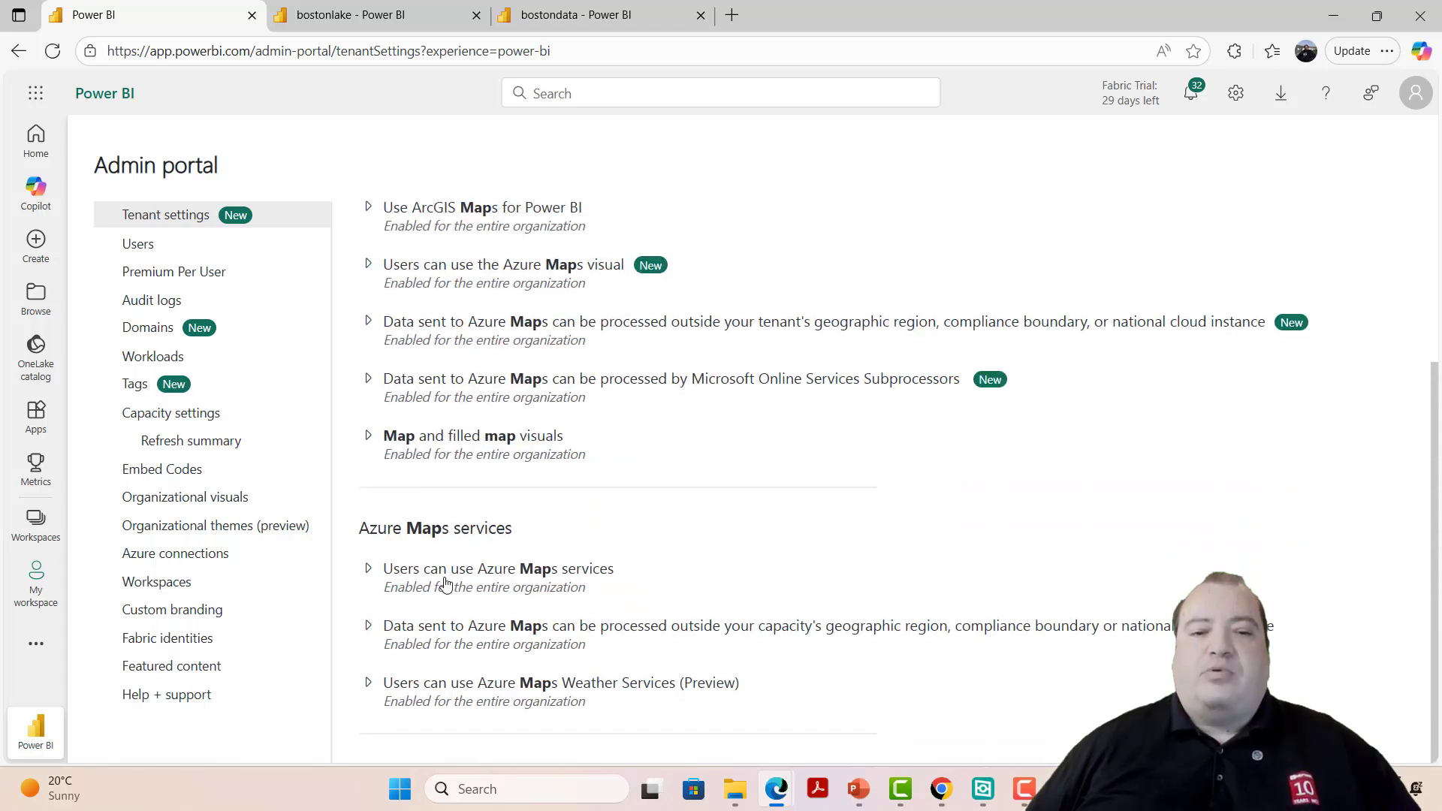
click(577, 577)
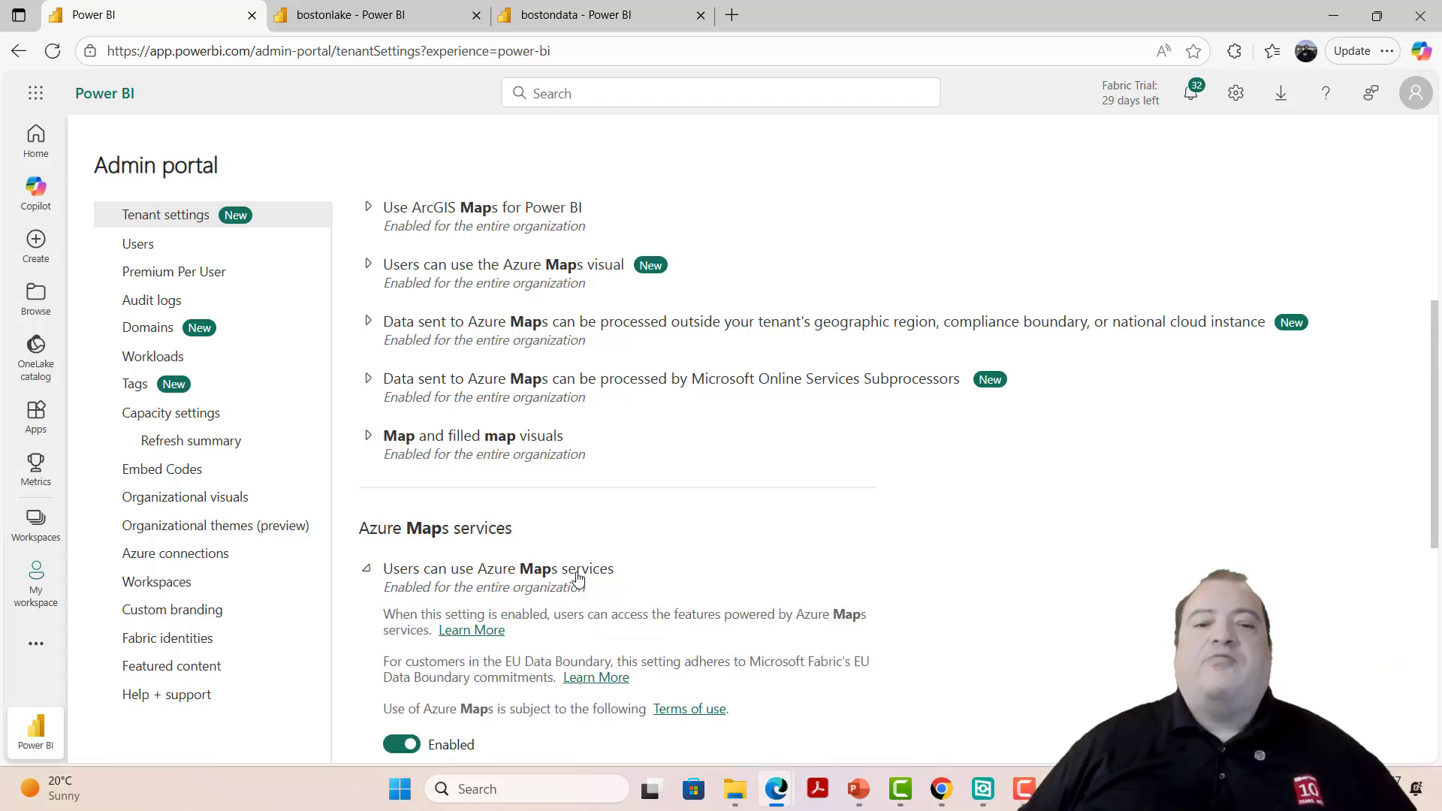
scroll(577, 579, down, 4)
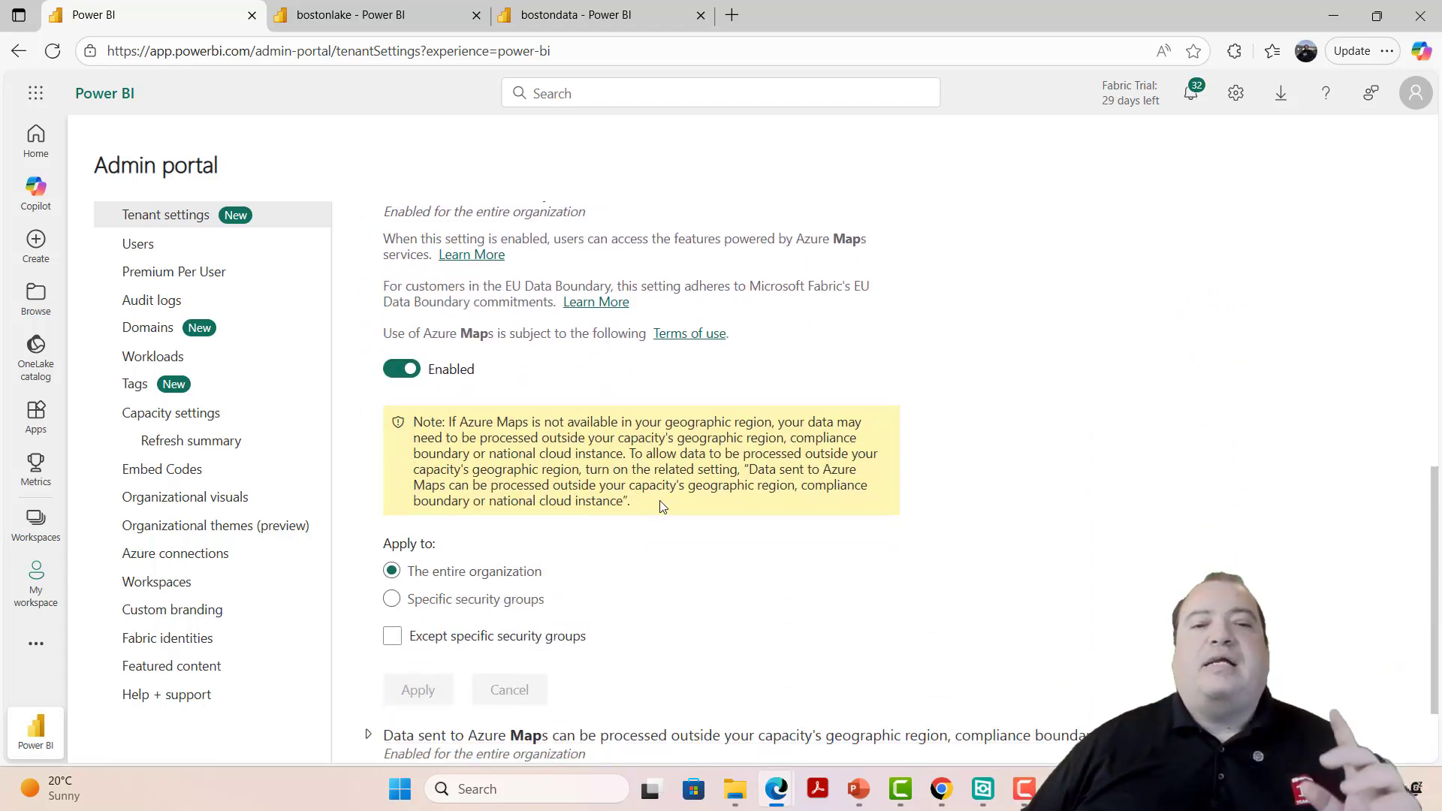
scroll(661, 506, up, 2)
scroll(661, 506, down, 1)
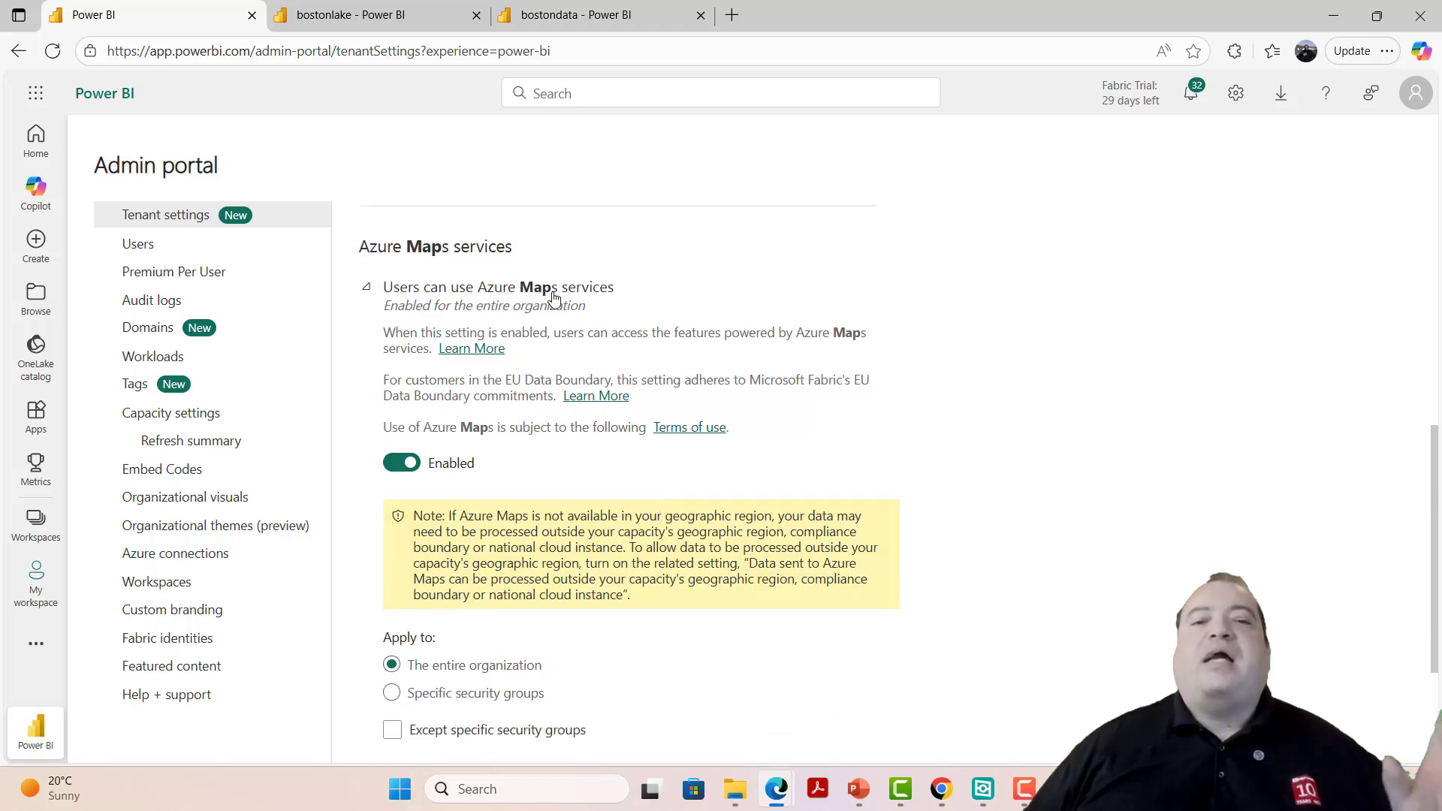
scroll(554, 298, down, 2)
scroll(418, 319, down, 1)
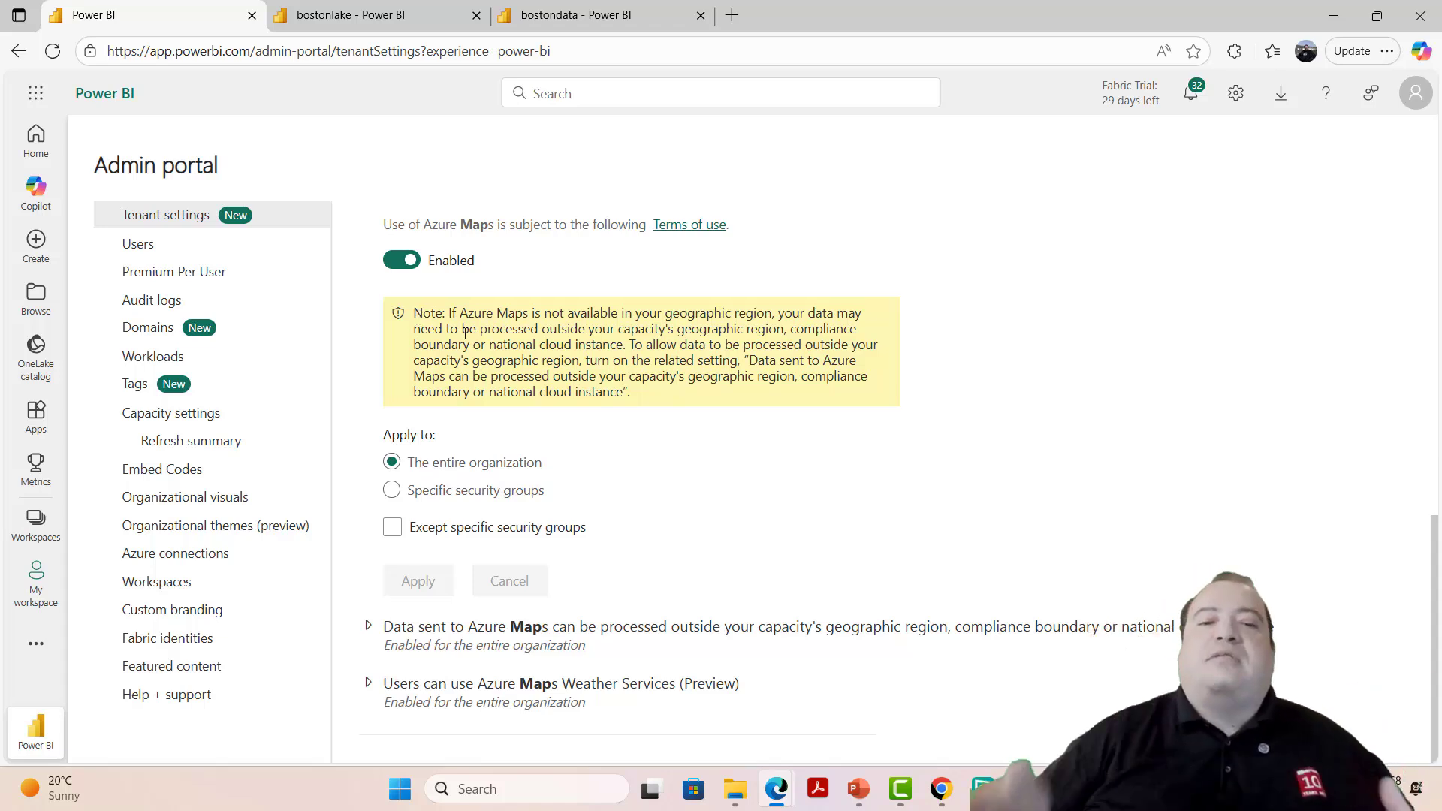
Step: Review the setting that lets data sent to Azure Maps be processed outside the capacity's geographic region
click(458, 642)
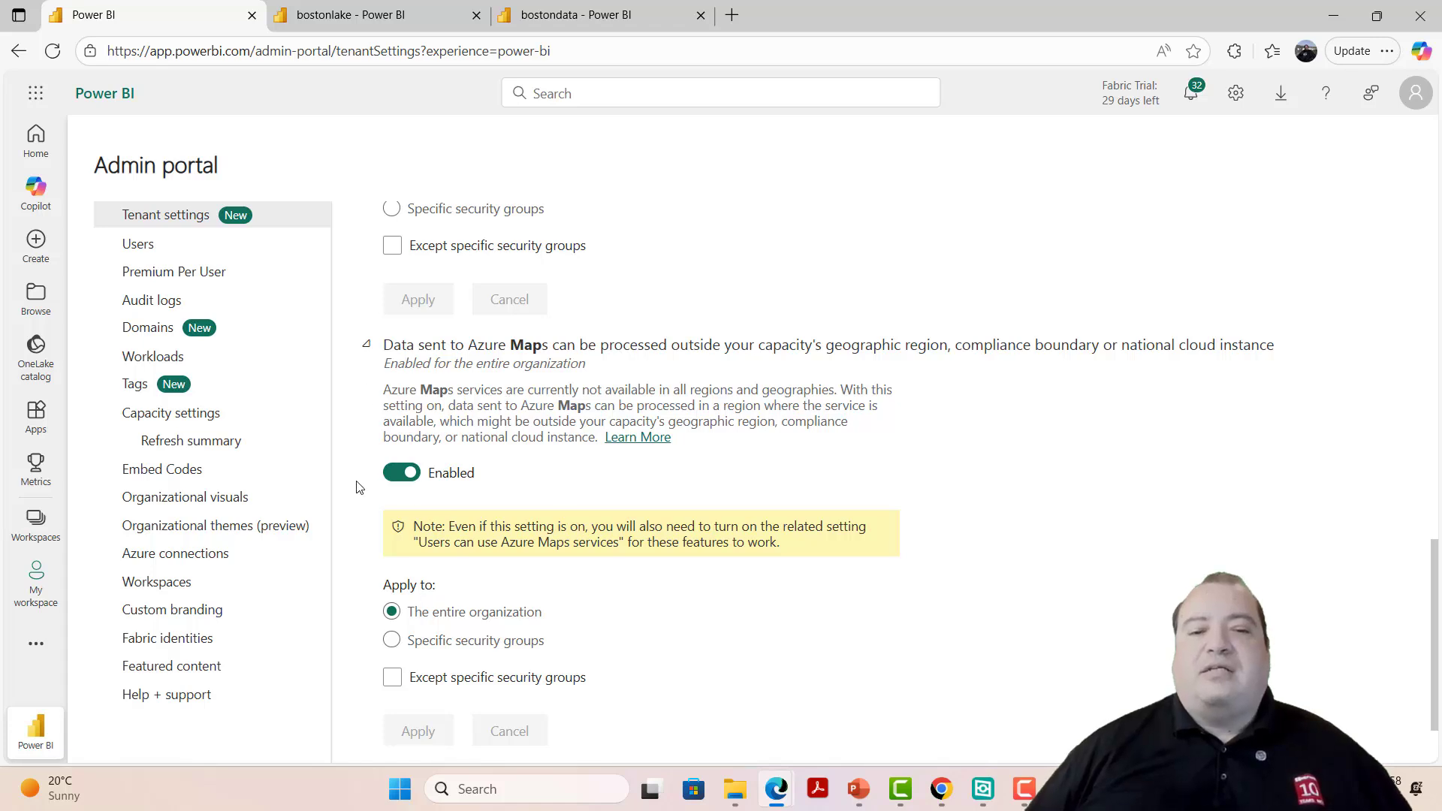
scroll(525, 503, up, 1)
scroll(526, 503, up, 10)
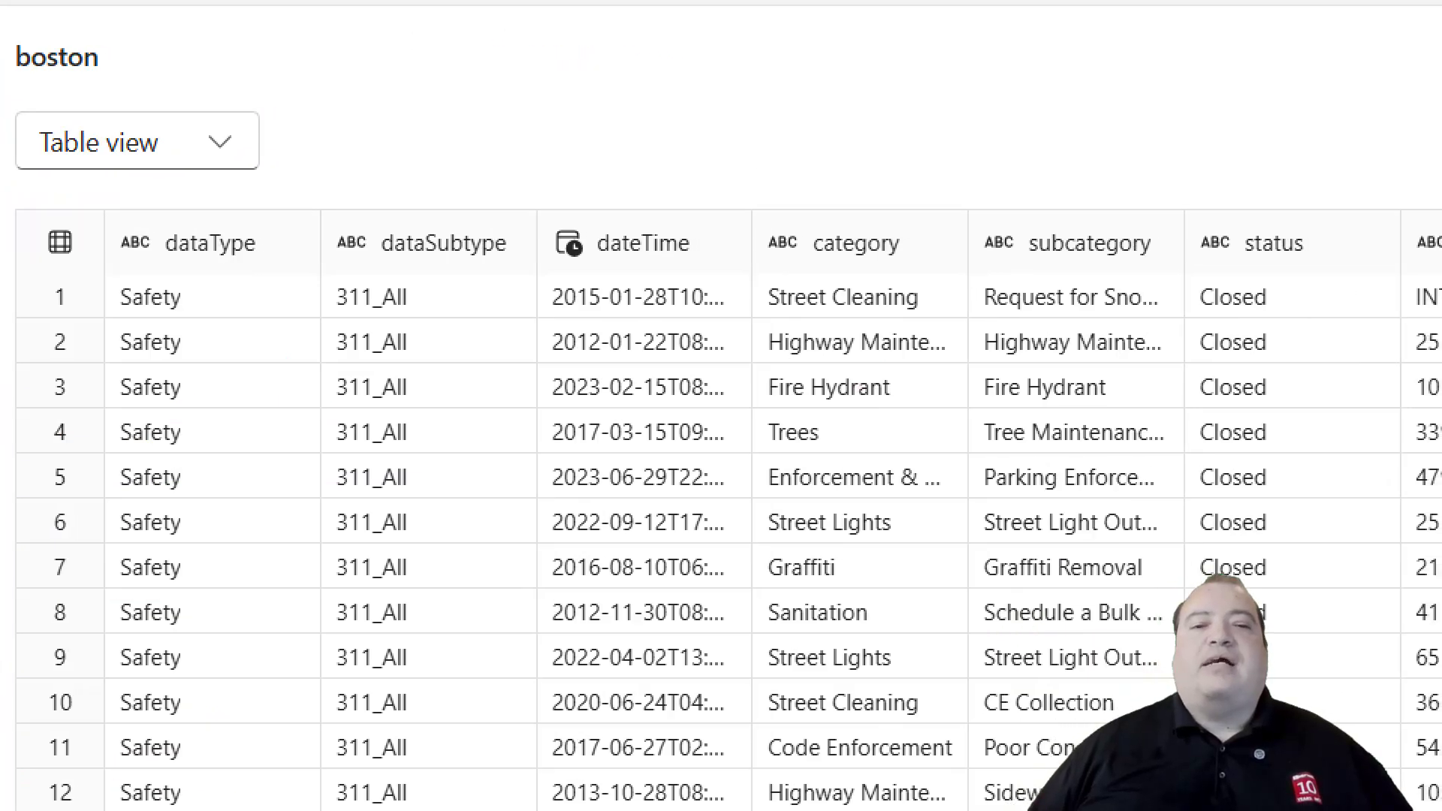
mouse_move(769, 165)
mouse_down()
mouse_move(151, 201)
mouse_move(4, 344)
mouse_move(665, 807)
mouse_move(1396, 586)
mouse_move(1344, 236)
mouse_move(613, 123)
mouse_move(525, 150)
mouse_up()
key(Escape)
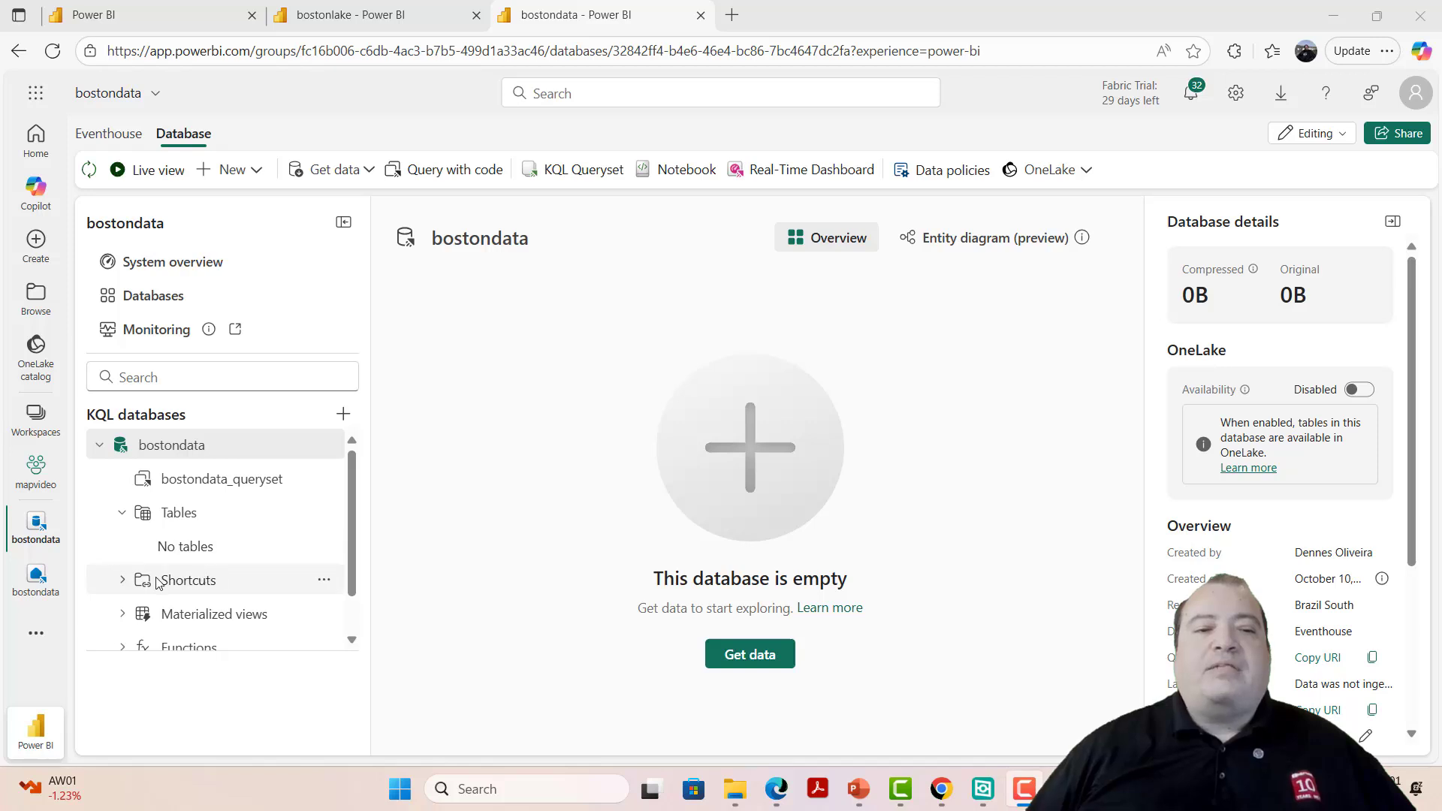
Step: Start a new OneLake shortcut in the bostondata KQL database with the bostonlake lakehouse as its source
click(122, 580)
click(323, 579)
click(350, 605)
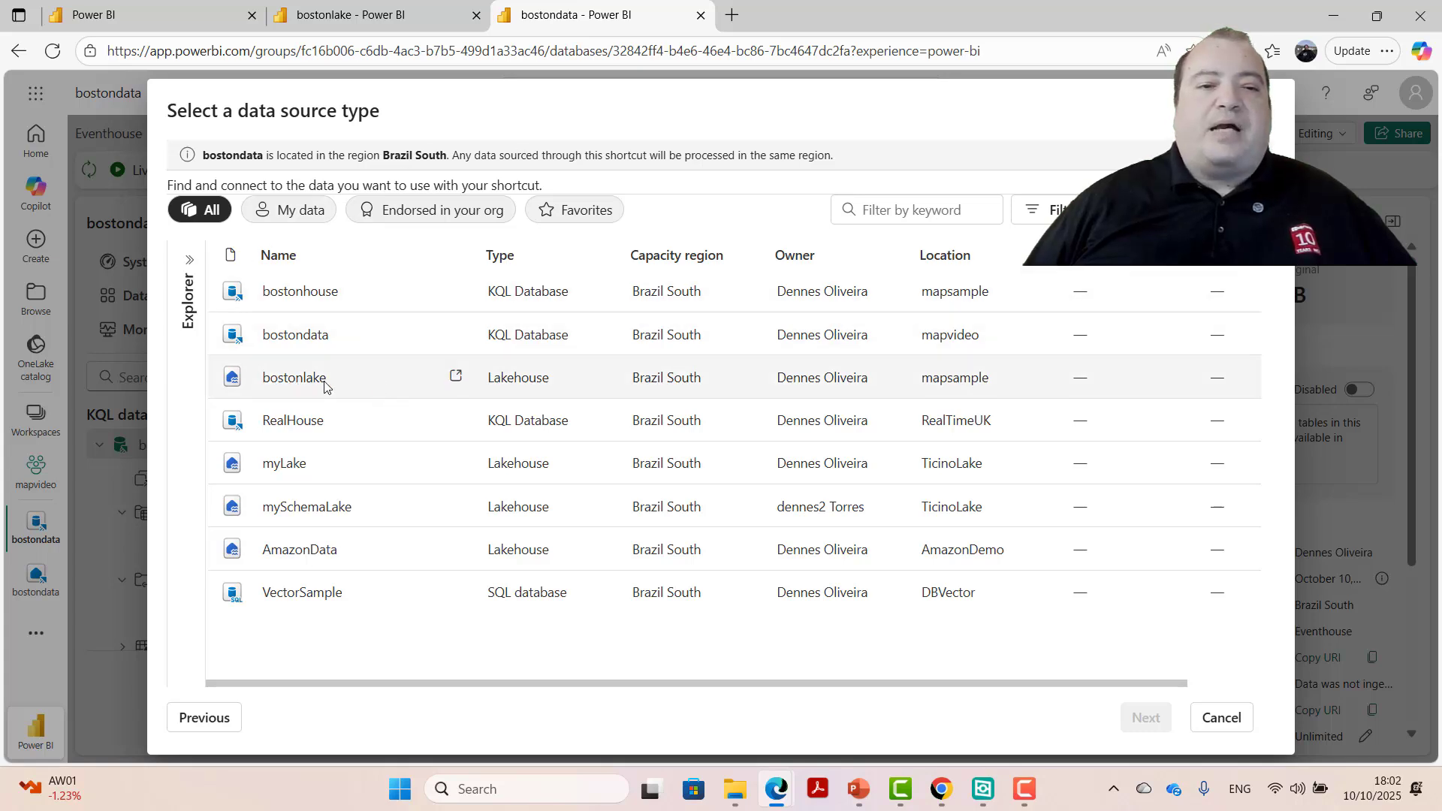
click(364, 382)
click(1143, 717)
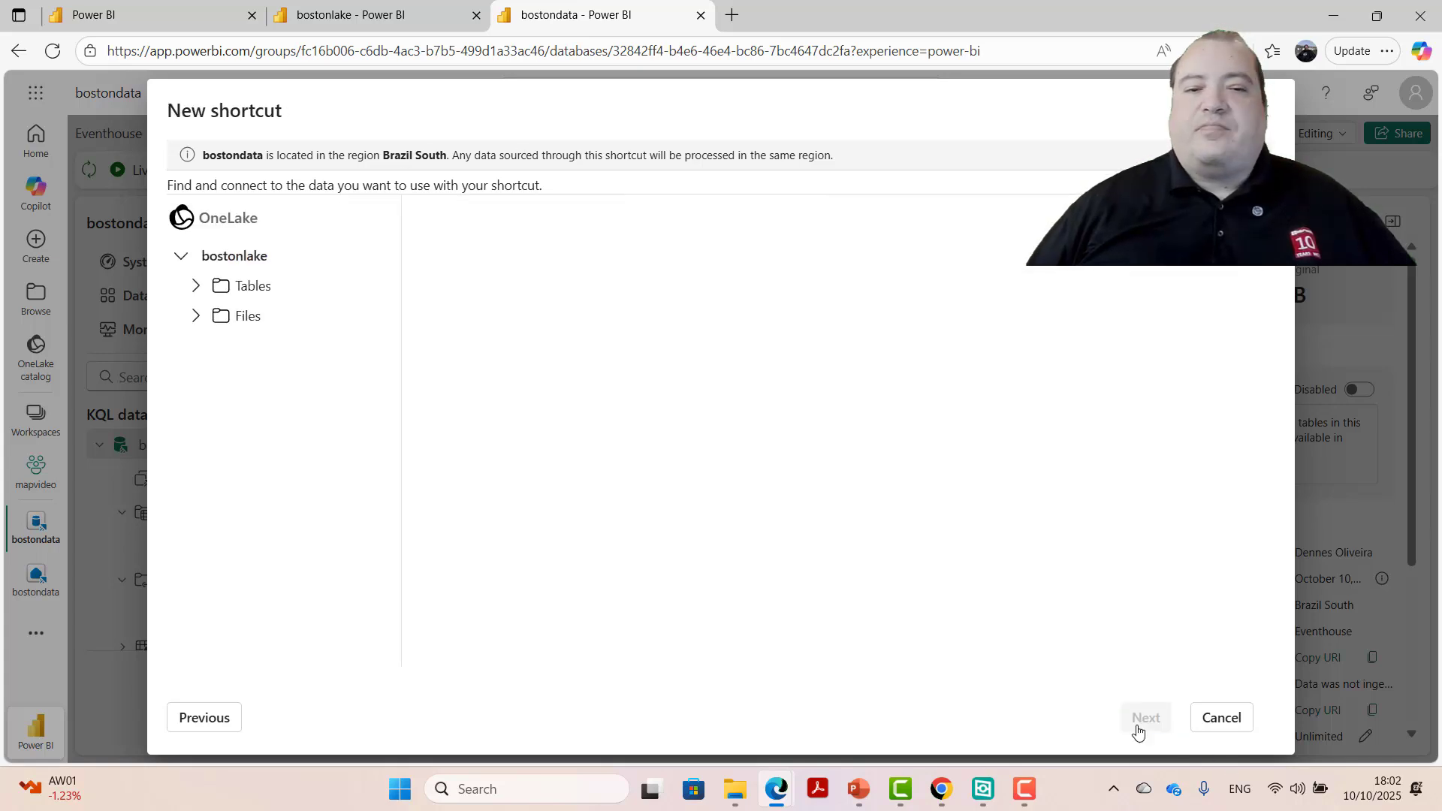
Step: Select the boston table from the dbo schema, create the shortcut to it and dismiss the completion message
click(196, 286)
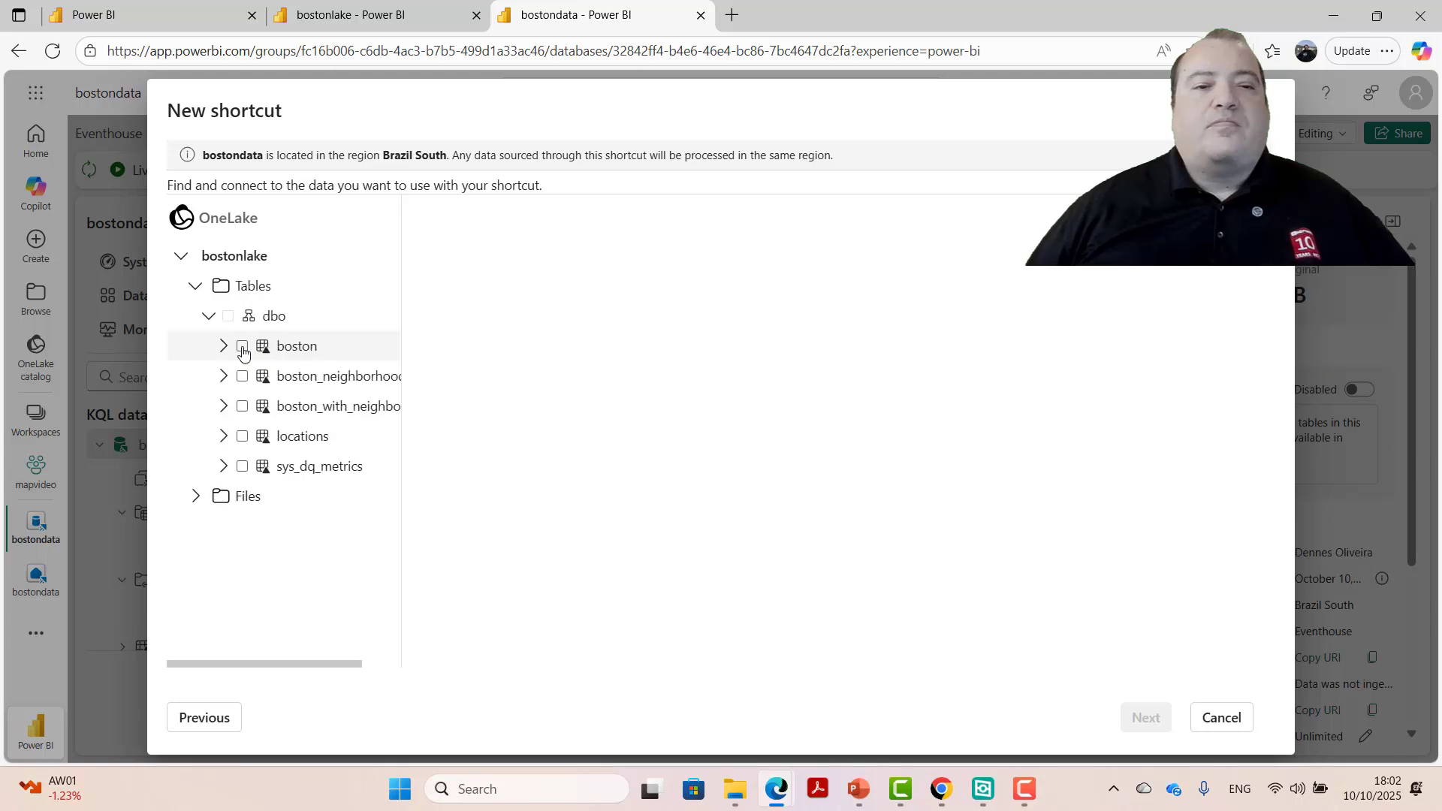
click(242, 345)
click(1145, 717)
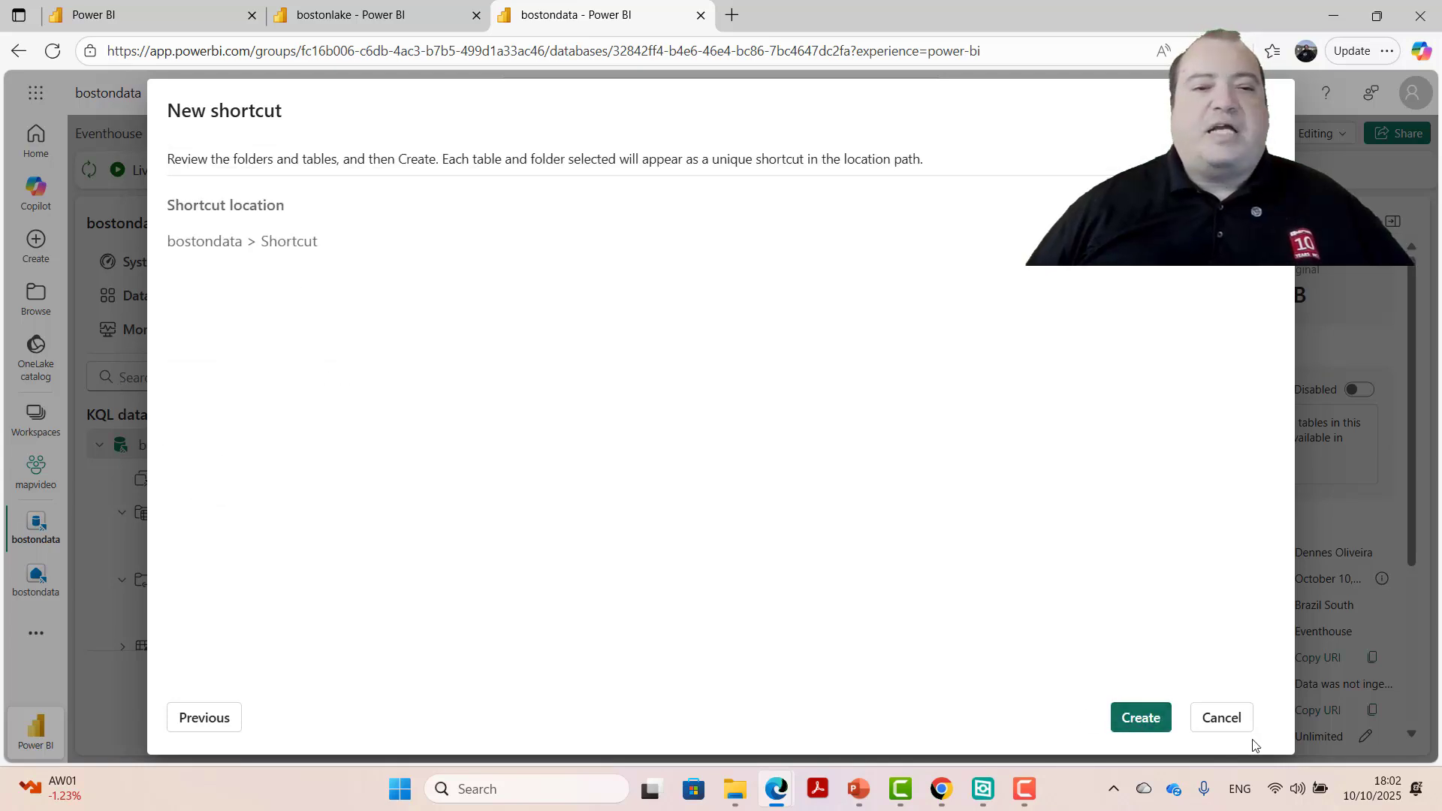
click(1132, 714)
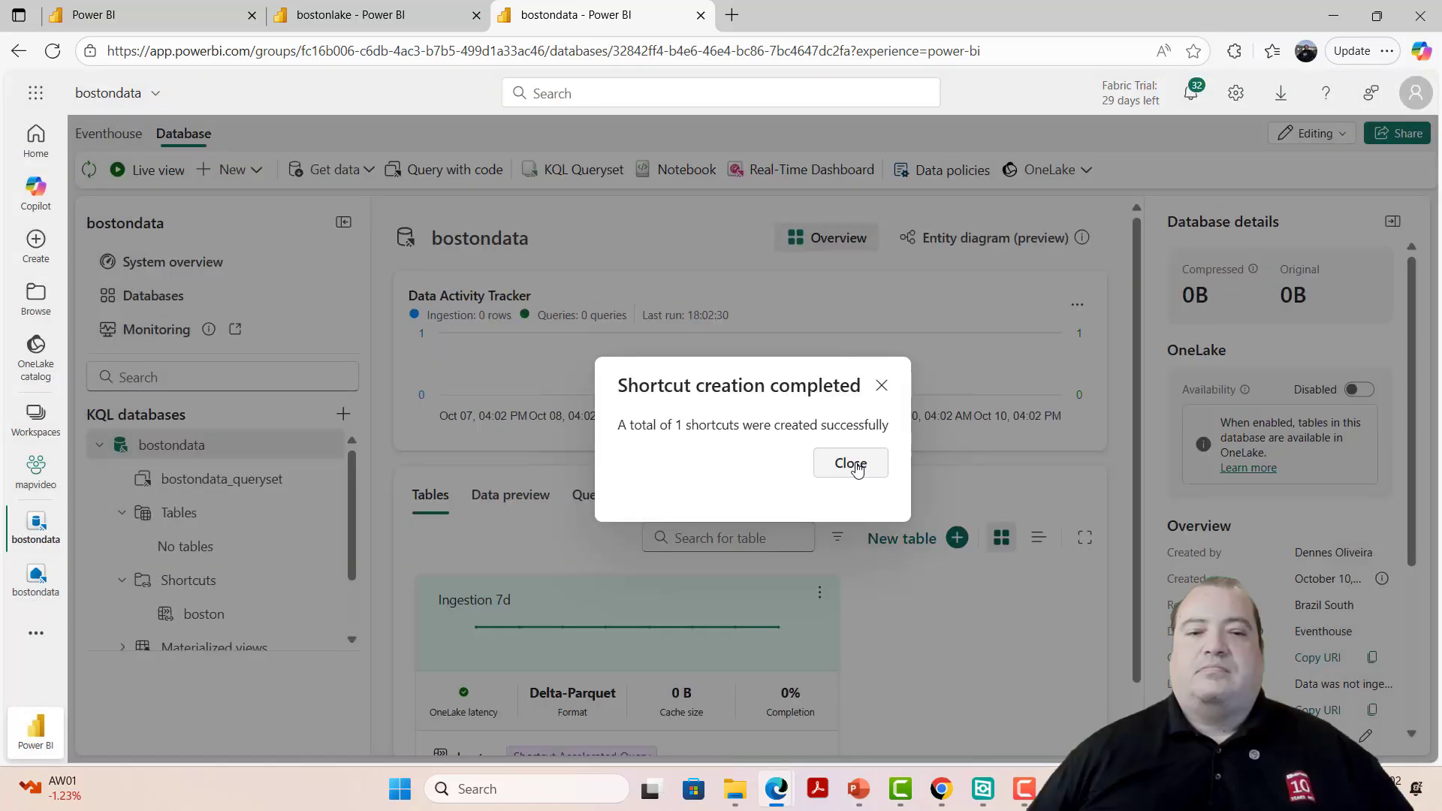
click(849, 460)
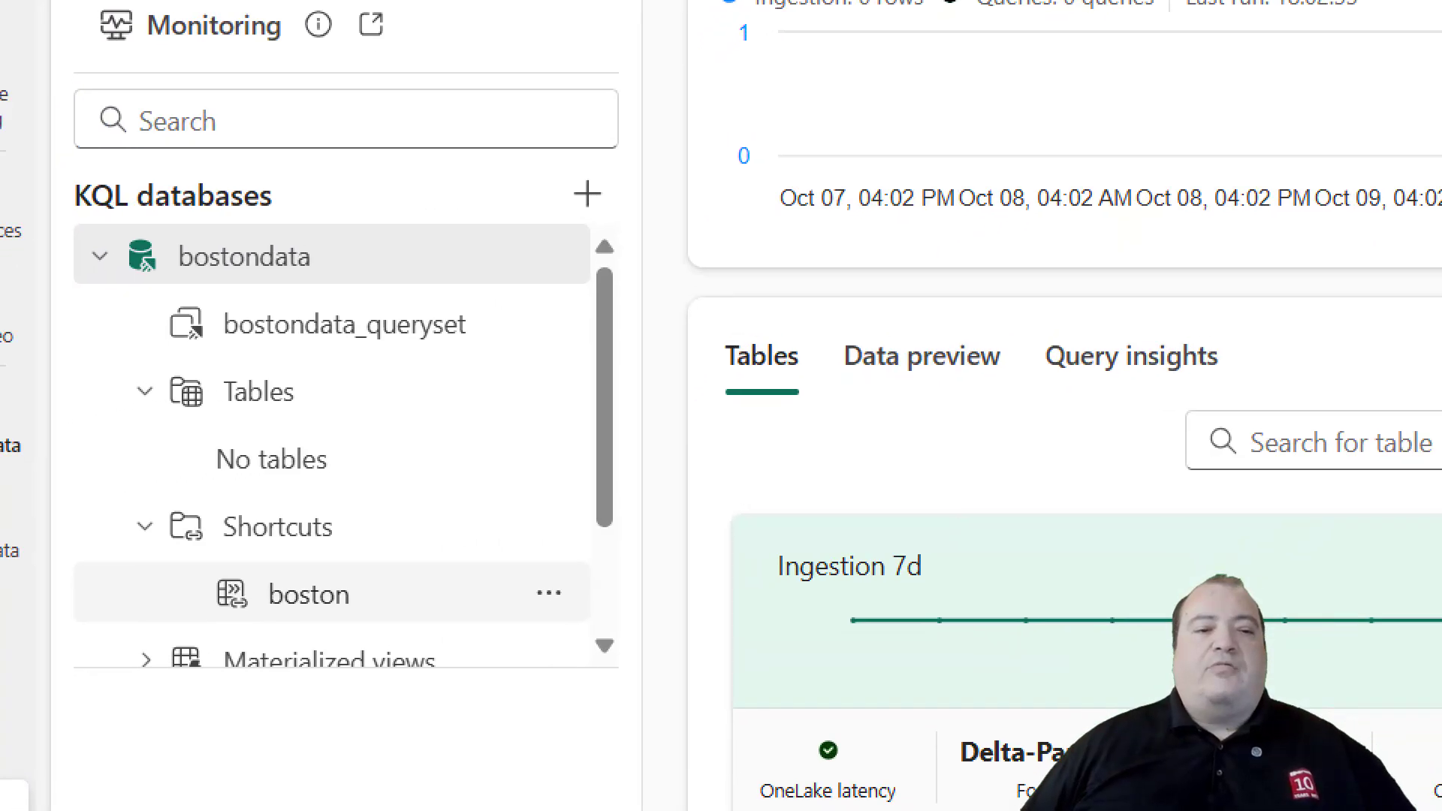
mouse_move(282, 480)
mouse_down()
mouse_move(164, 477)
mouse_move(34, 563)
mouse_move(412, 614)
mouse_move(665, 551)
mouse_move(363, 494)
mouse_up()
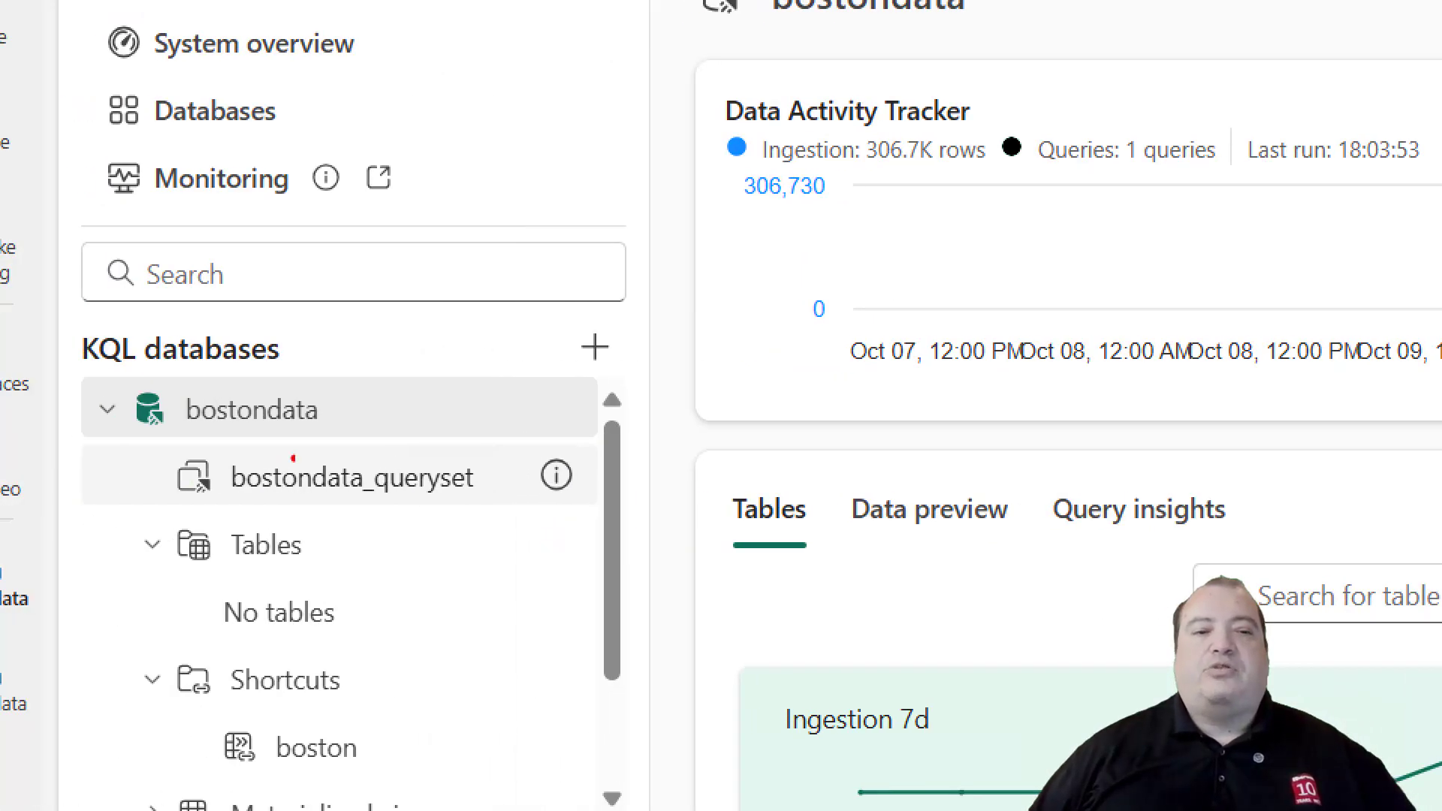
mouse_move(292, 458)
mouse_down()
mouse_move(256, 427)
mouse_move(177, 492)
mouse_up()
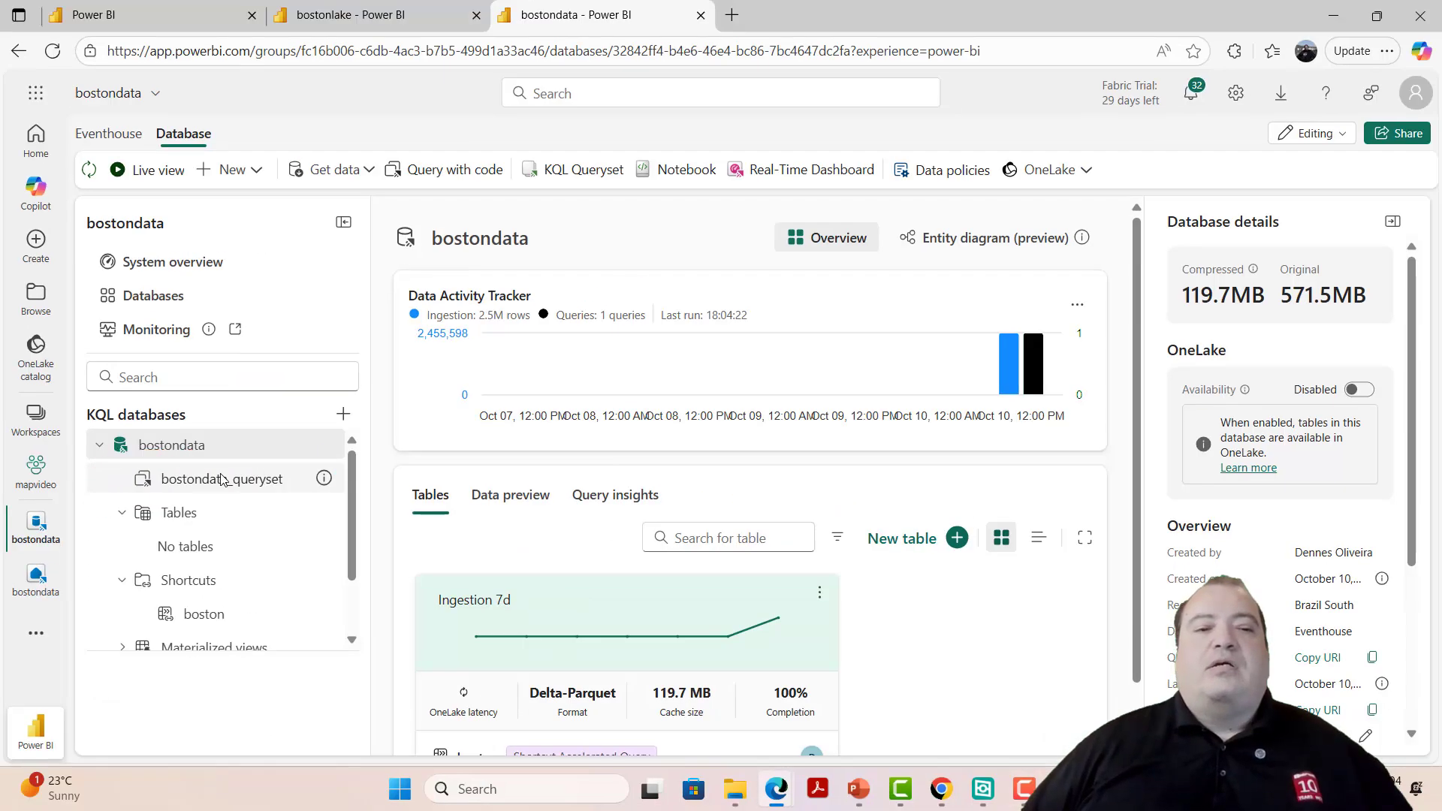
Step: Open bostondata_queryset and clear all the sample KQL code from its editor
click(221, 479)
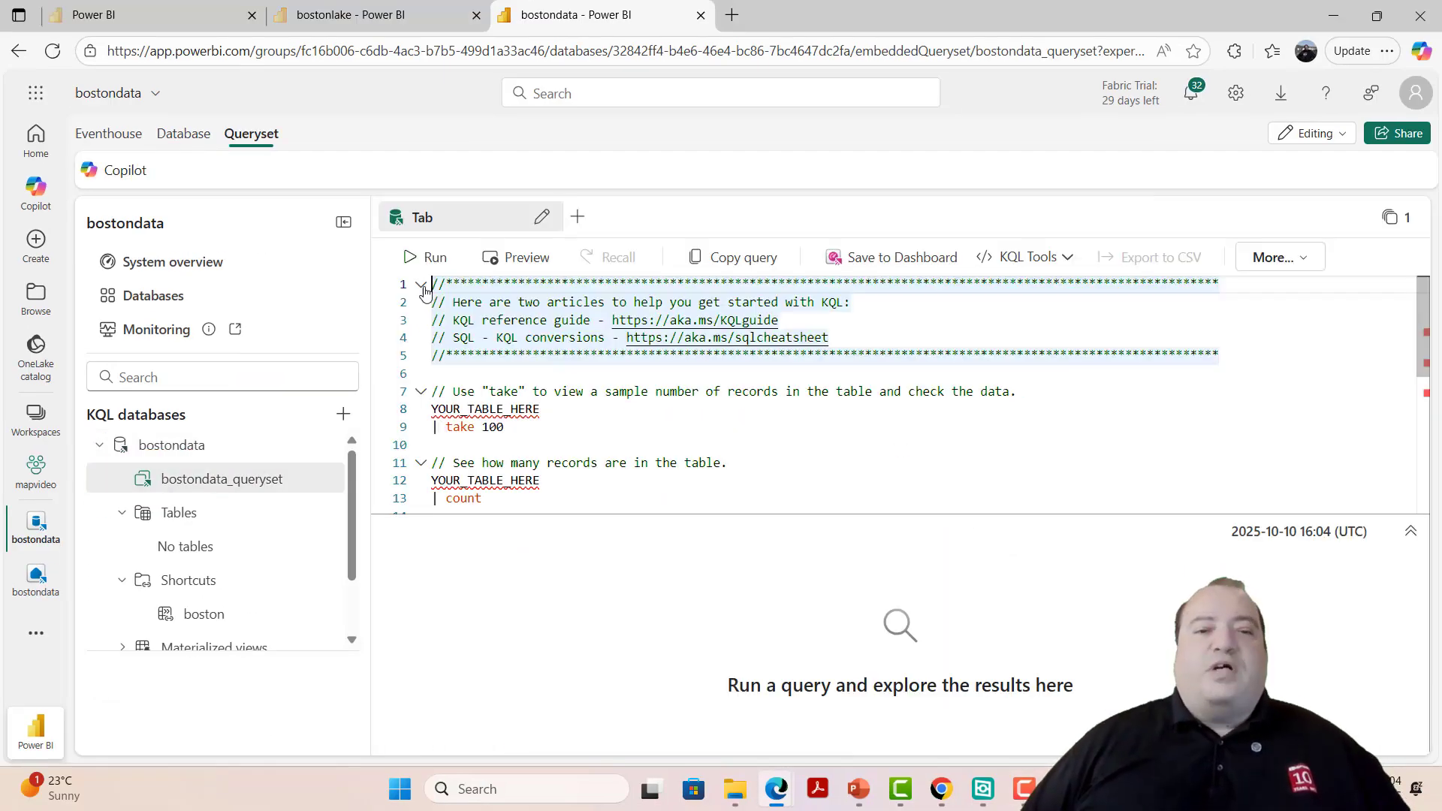
drag(435, 280, 583, 630)
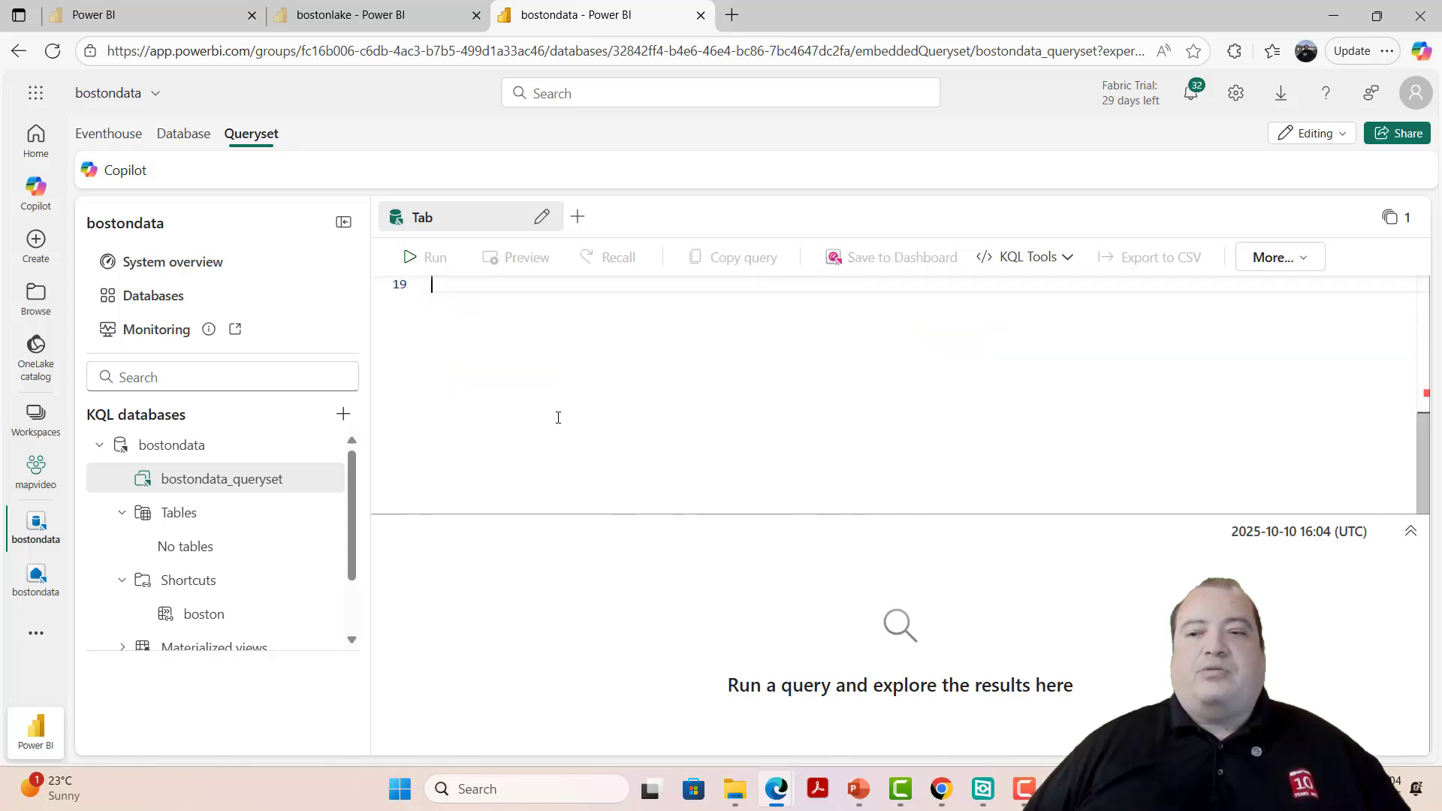
Step: Rename the empty query tab as Animal Issues
click(541, 217)
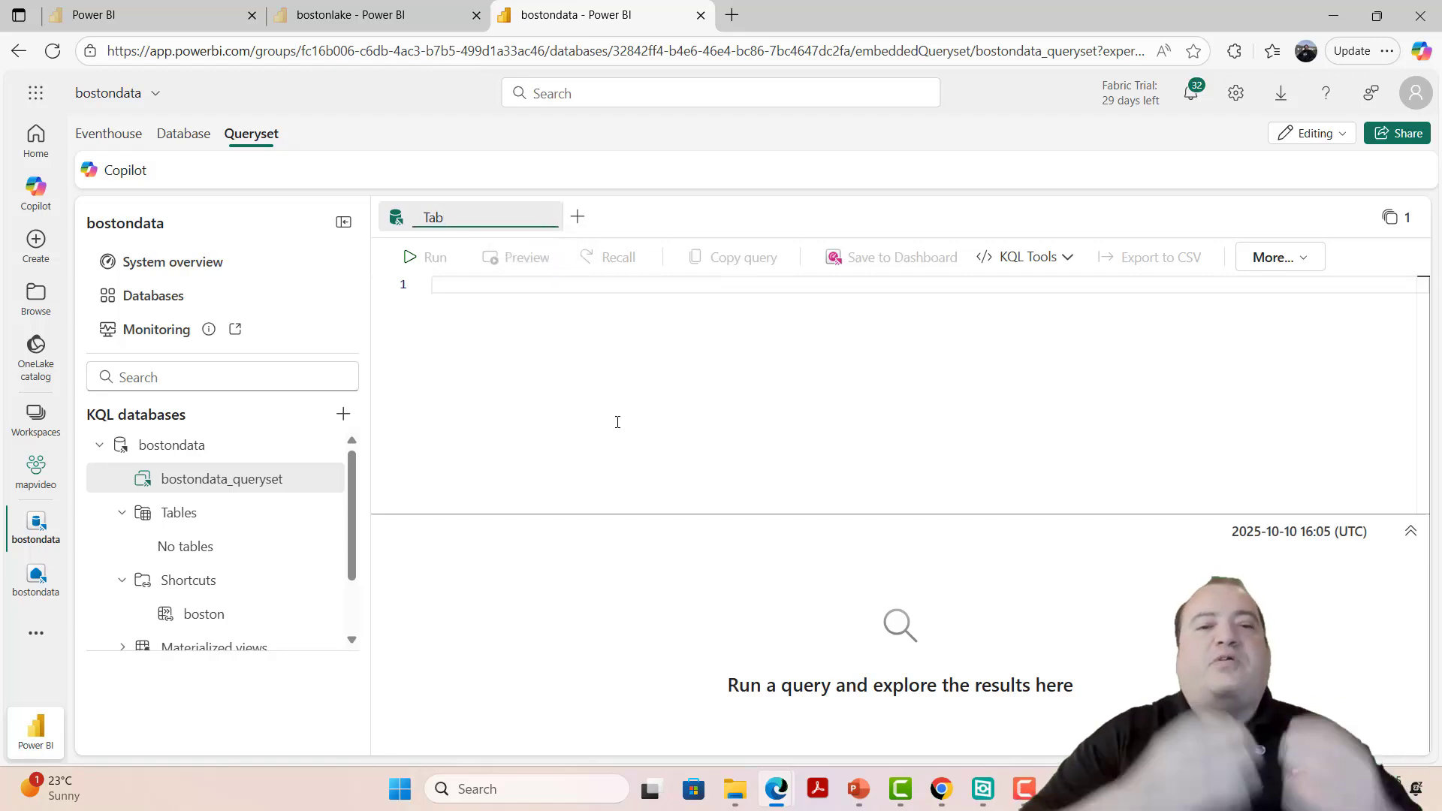
key(BackSpace)
key(BackSpace)
key(BackSpace)
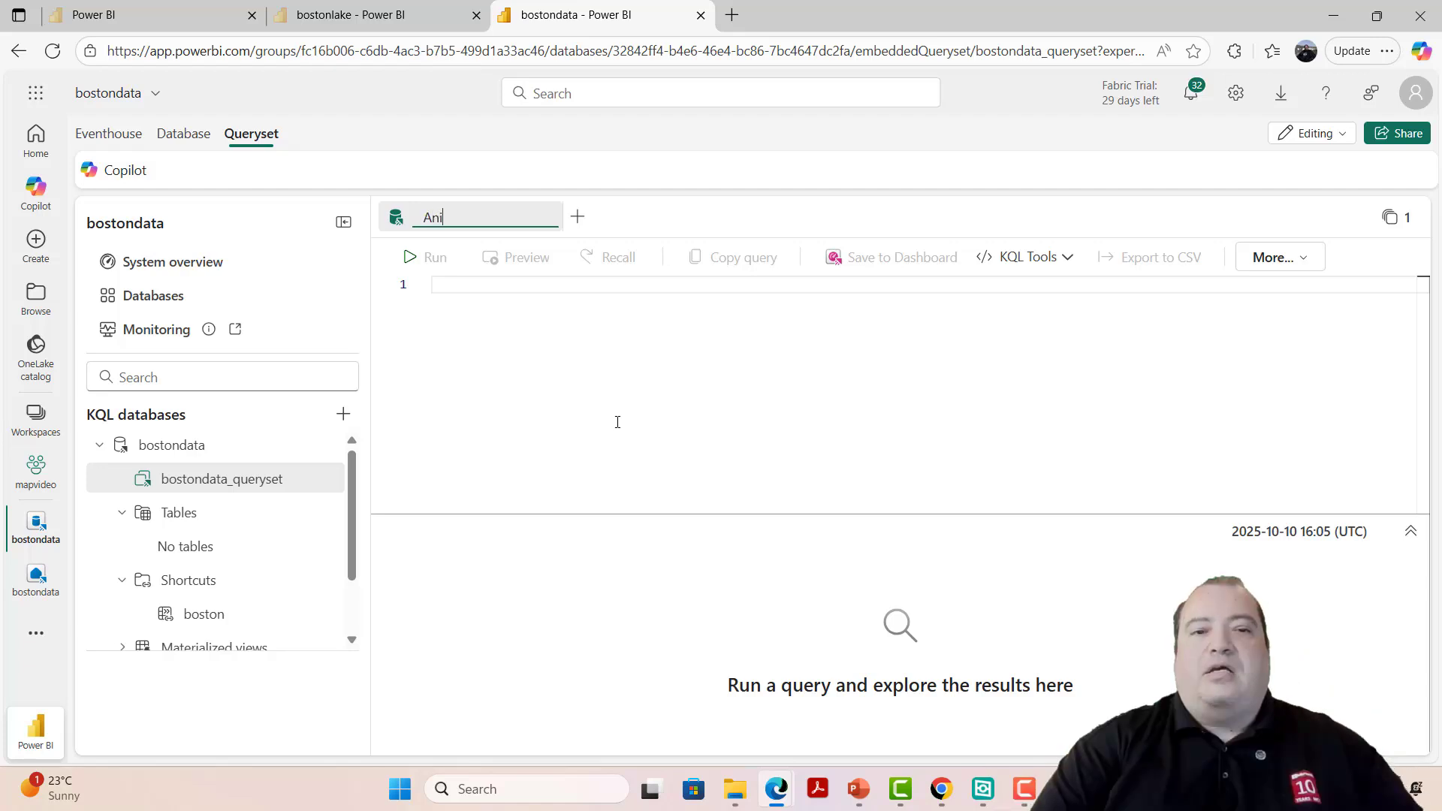
text(ues)
key(Return)
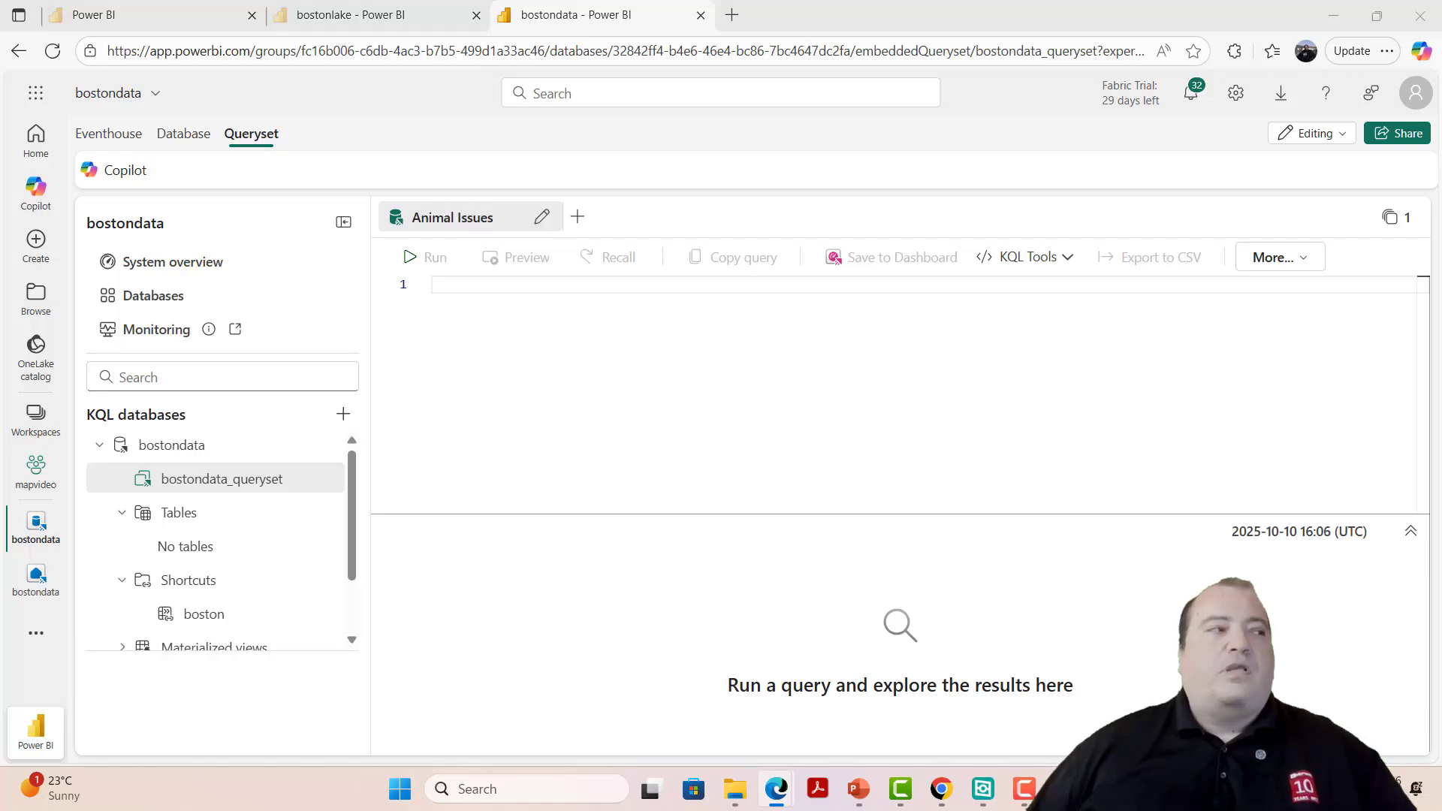
Step: Write and run a KQL query on external_table("boston") filtering status "Open", dateTime year 2023 and category "Animal Issues"
click(501, 329)
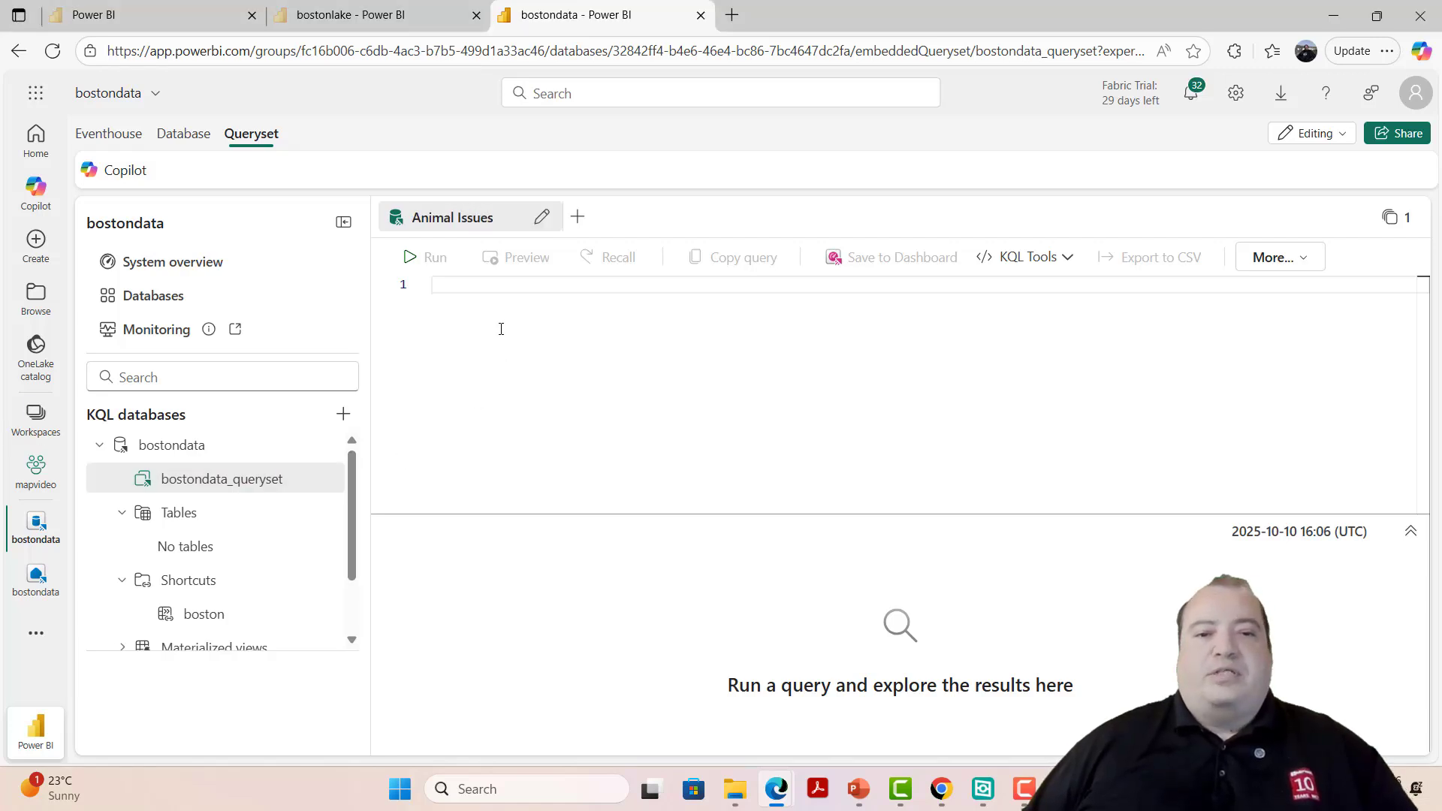
text(external_table("boston") |where status =="Open" and getyear(dateTime)==2023 |where category=="Animal Issues")
drag(663, 320, 359, 281)
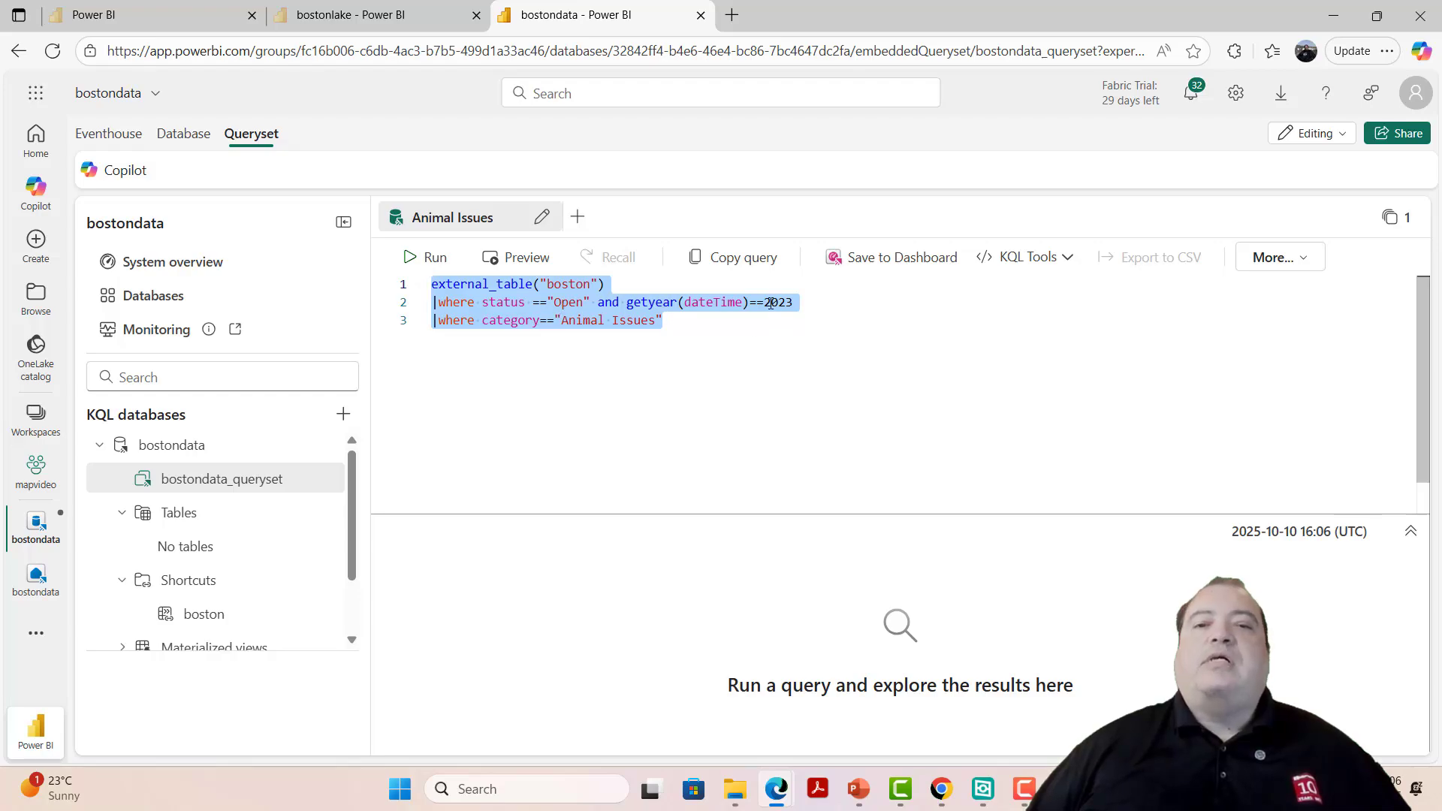
click(430, 257)
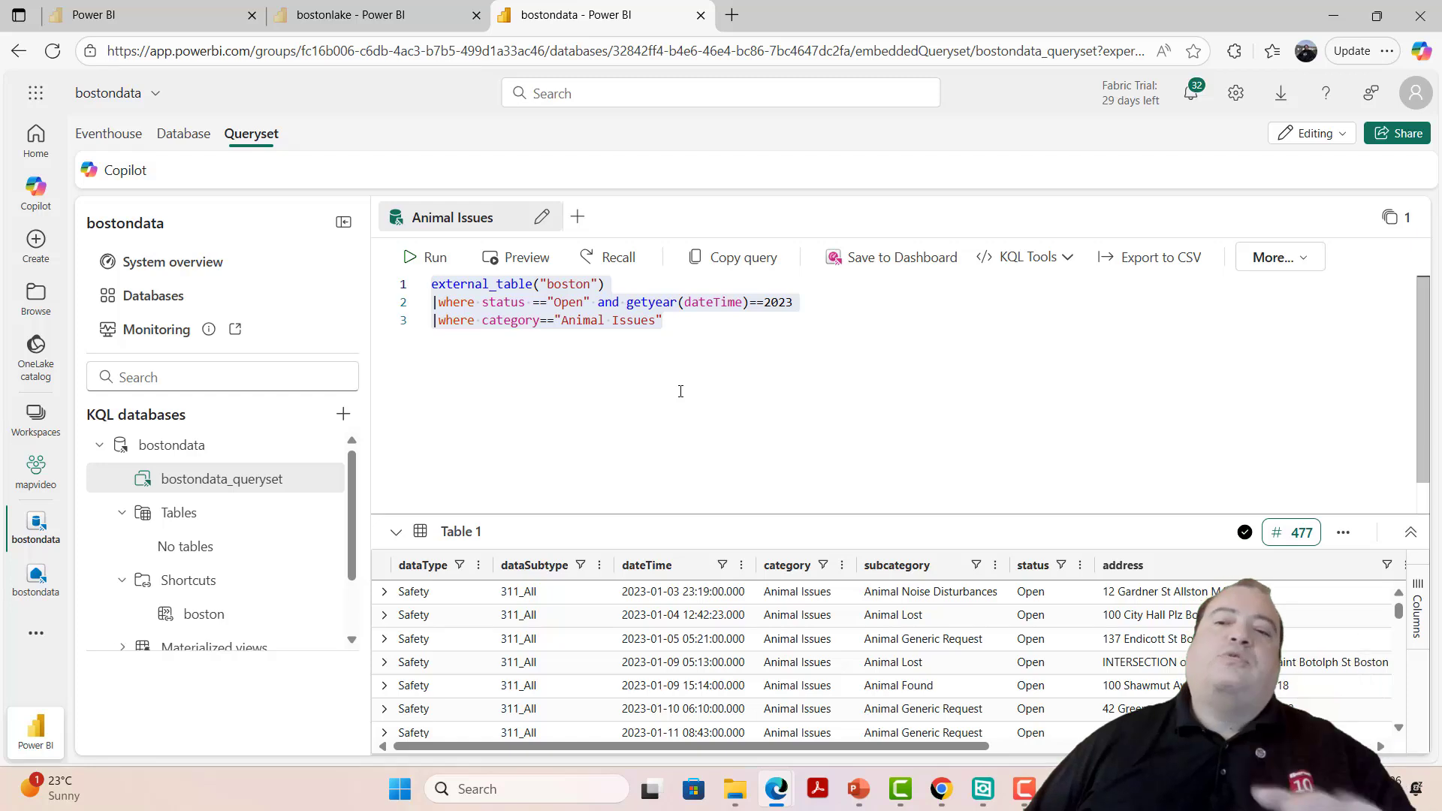
Step: Add a second query tab to the queryset and name it Housing
click(576, 224)
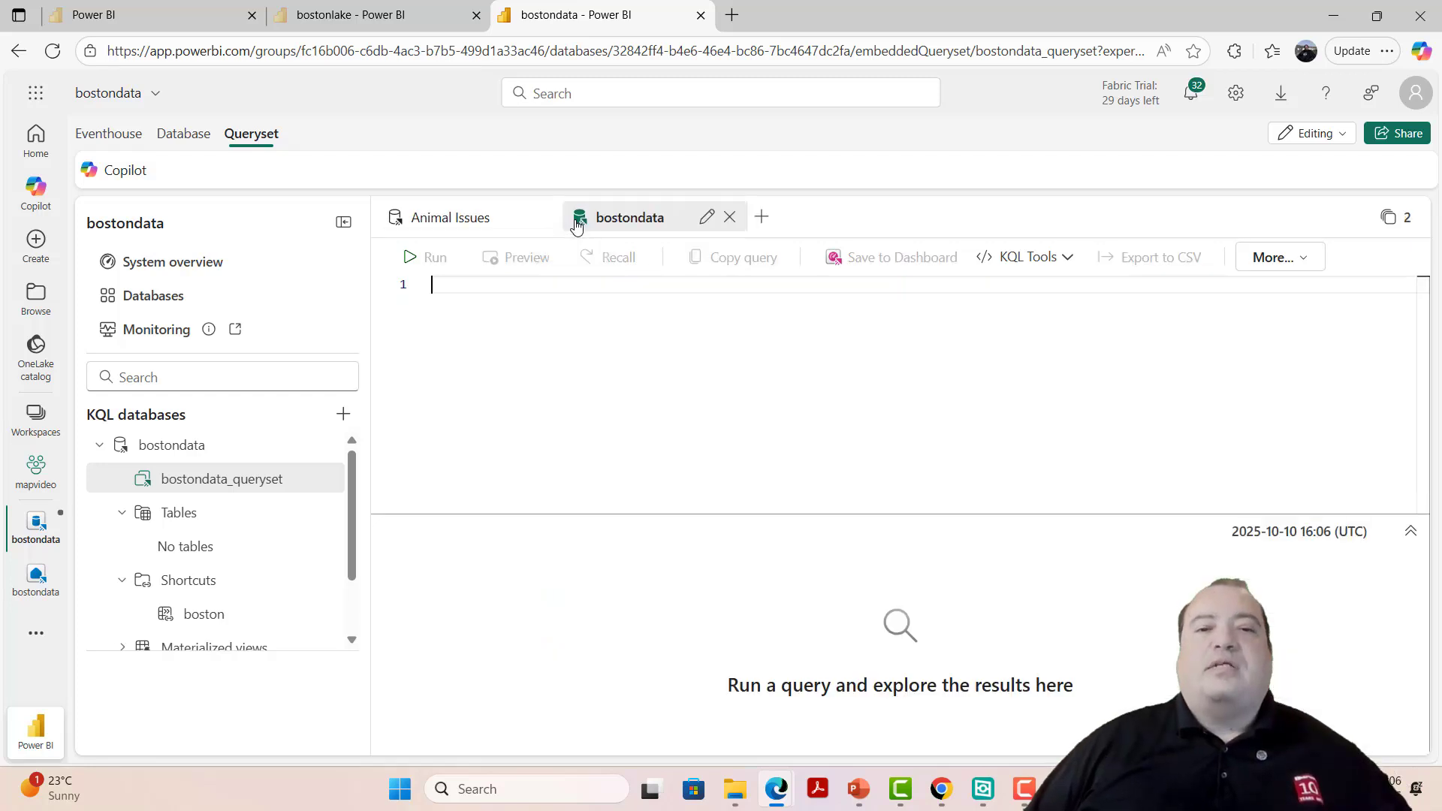
double_click(585, 223)
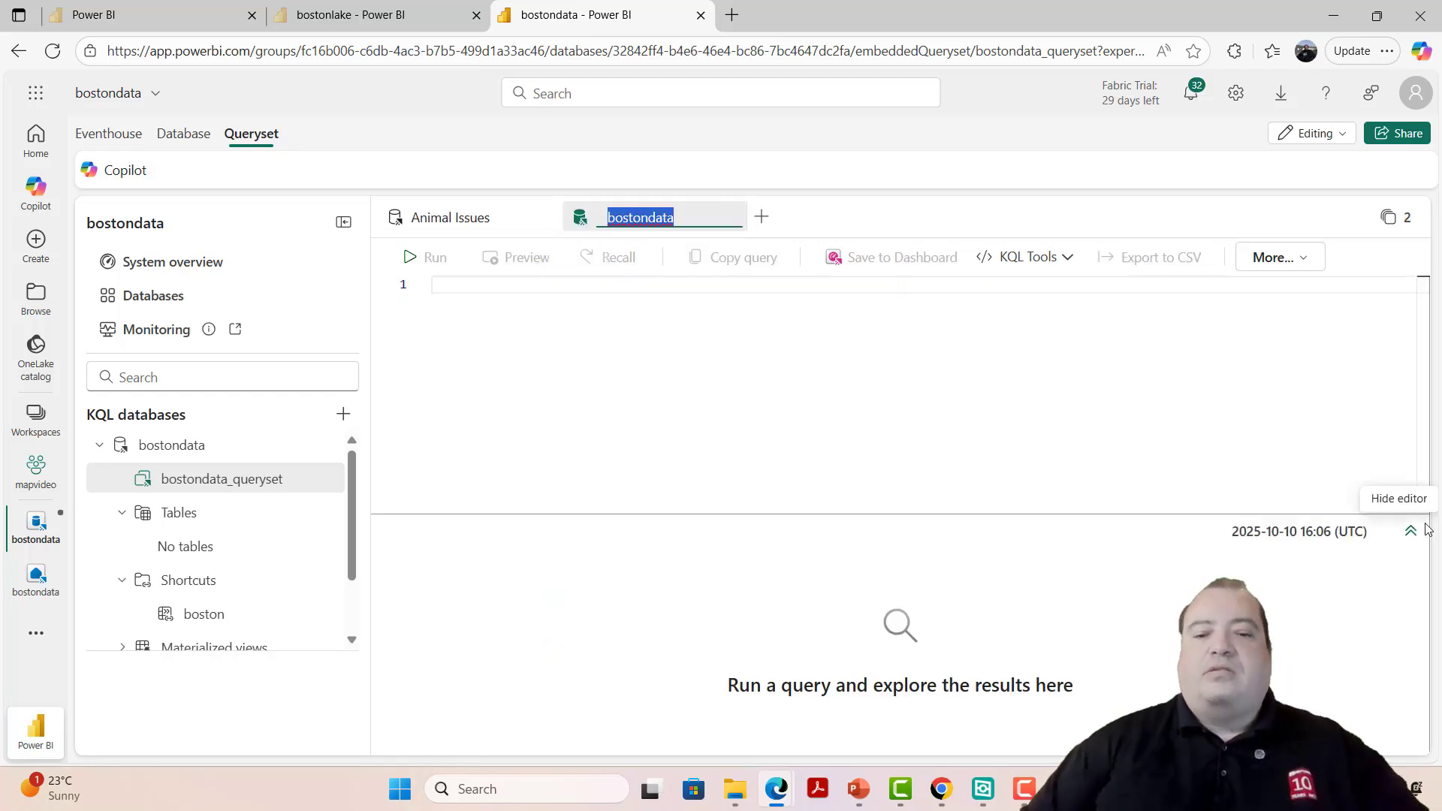
text(Housing)
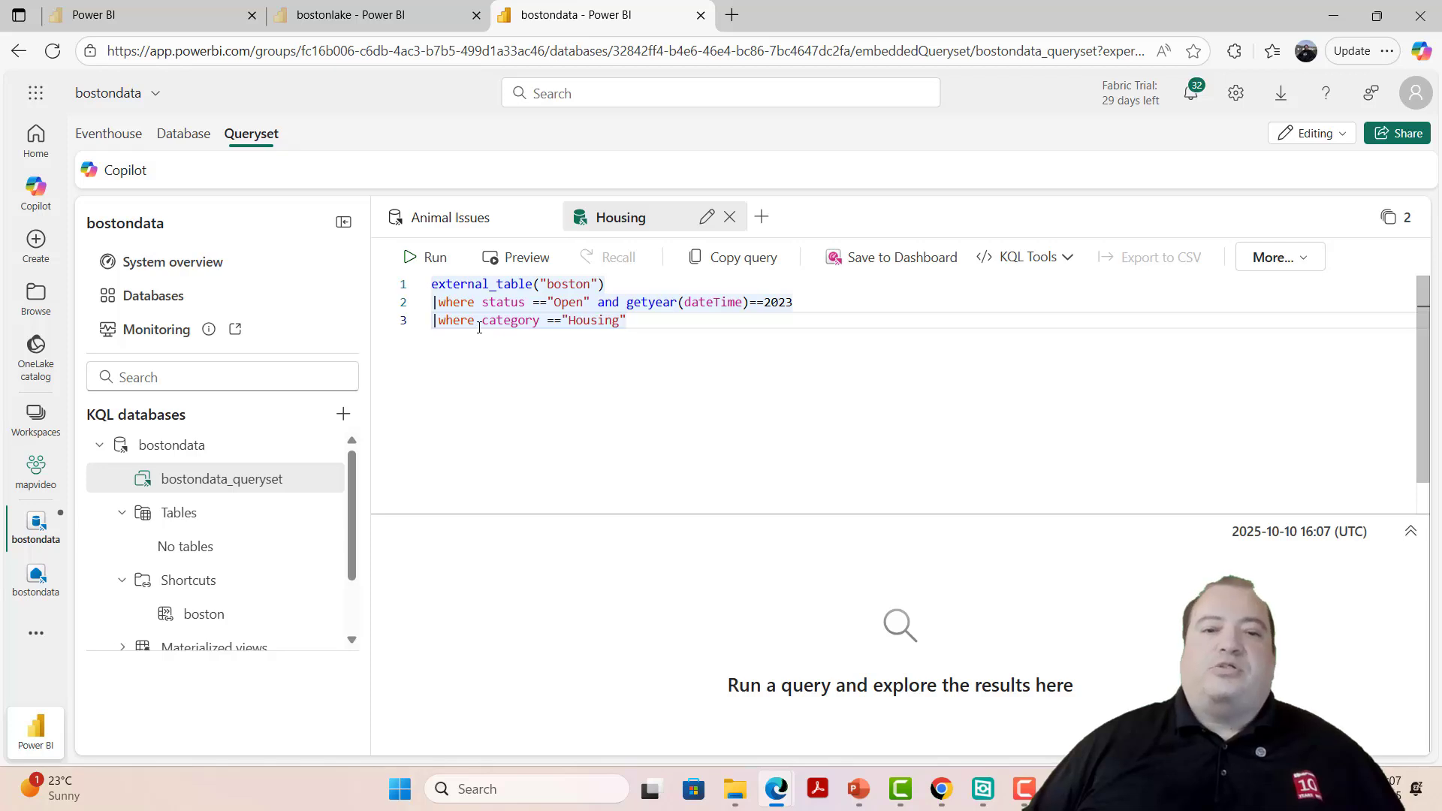
Step: Run the Housing query on external_table("boston") for status "Open", year 2023 and category "Housing"
click(425, 258)
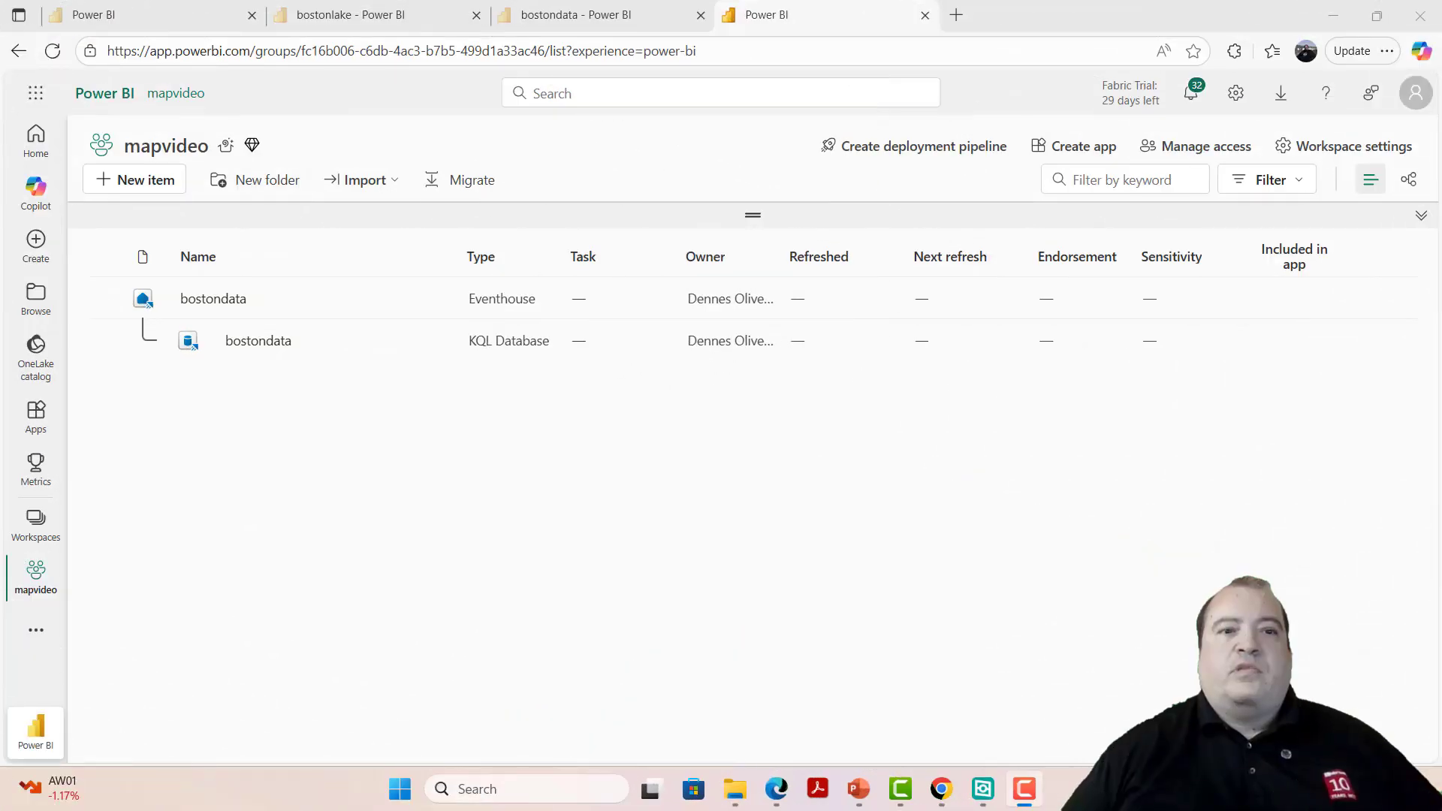
Step: Create a new Map (preview) item named bostonsecurity in the mapvideo workspace
click(157, 192)
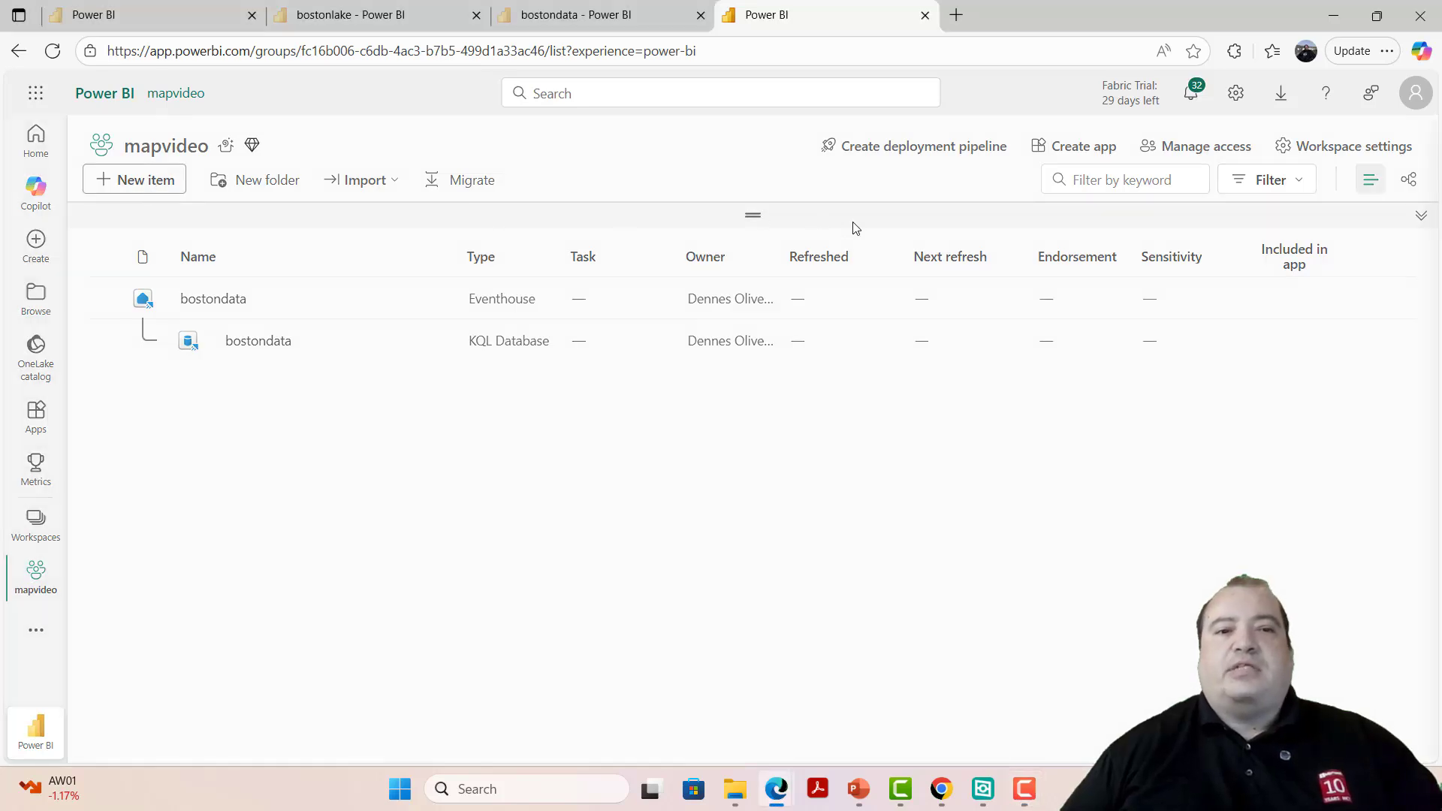
text(map)
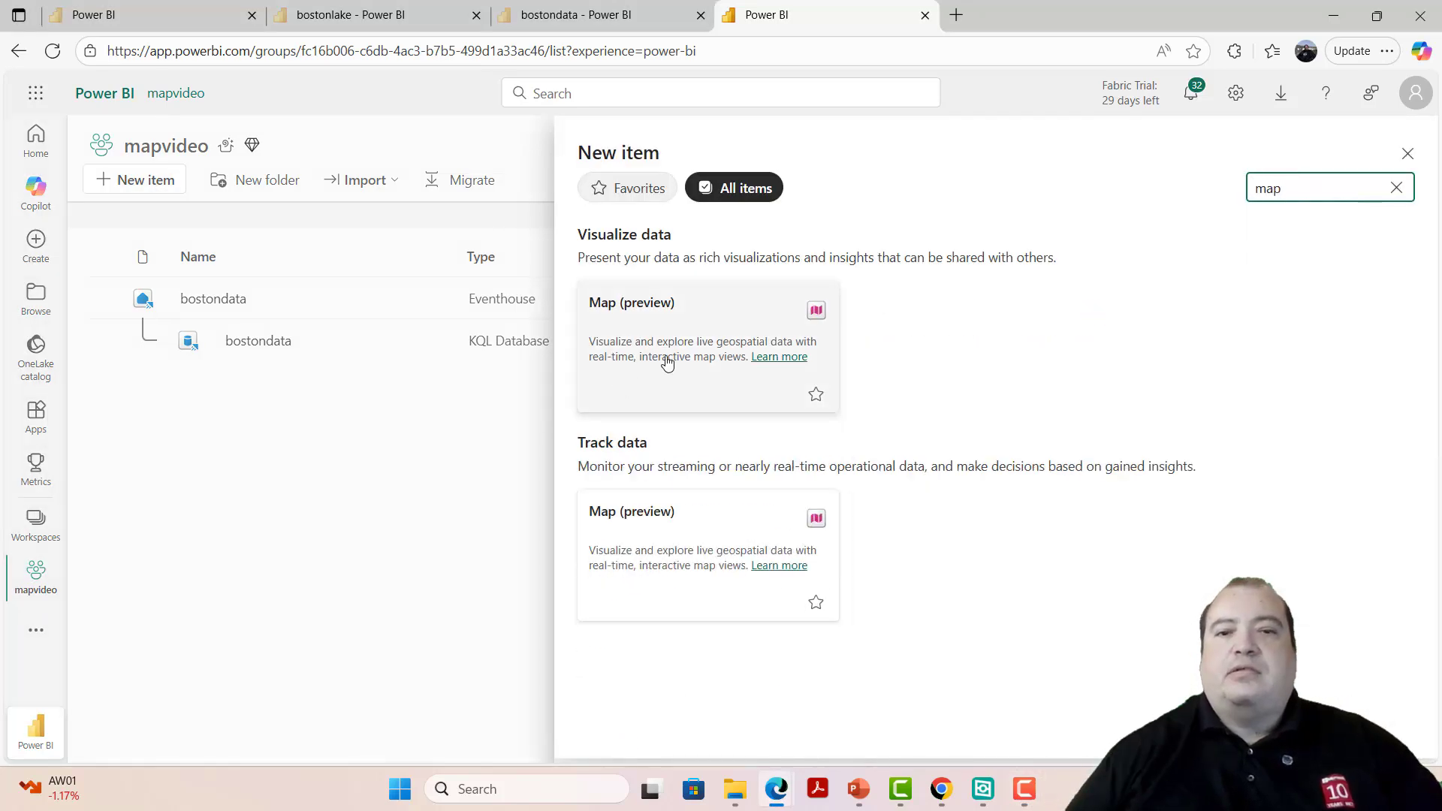
click(666, 361)
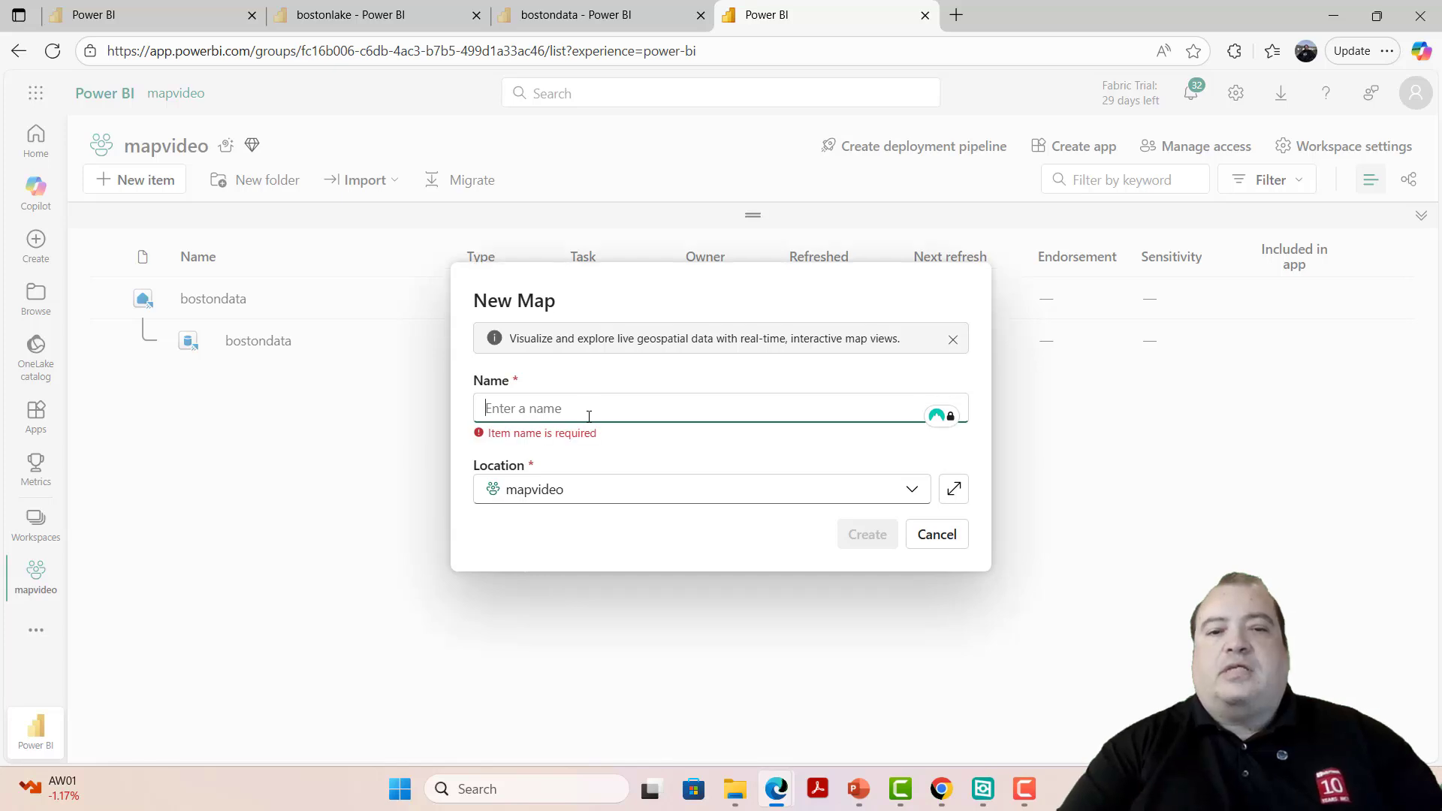
text(boston)
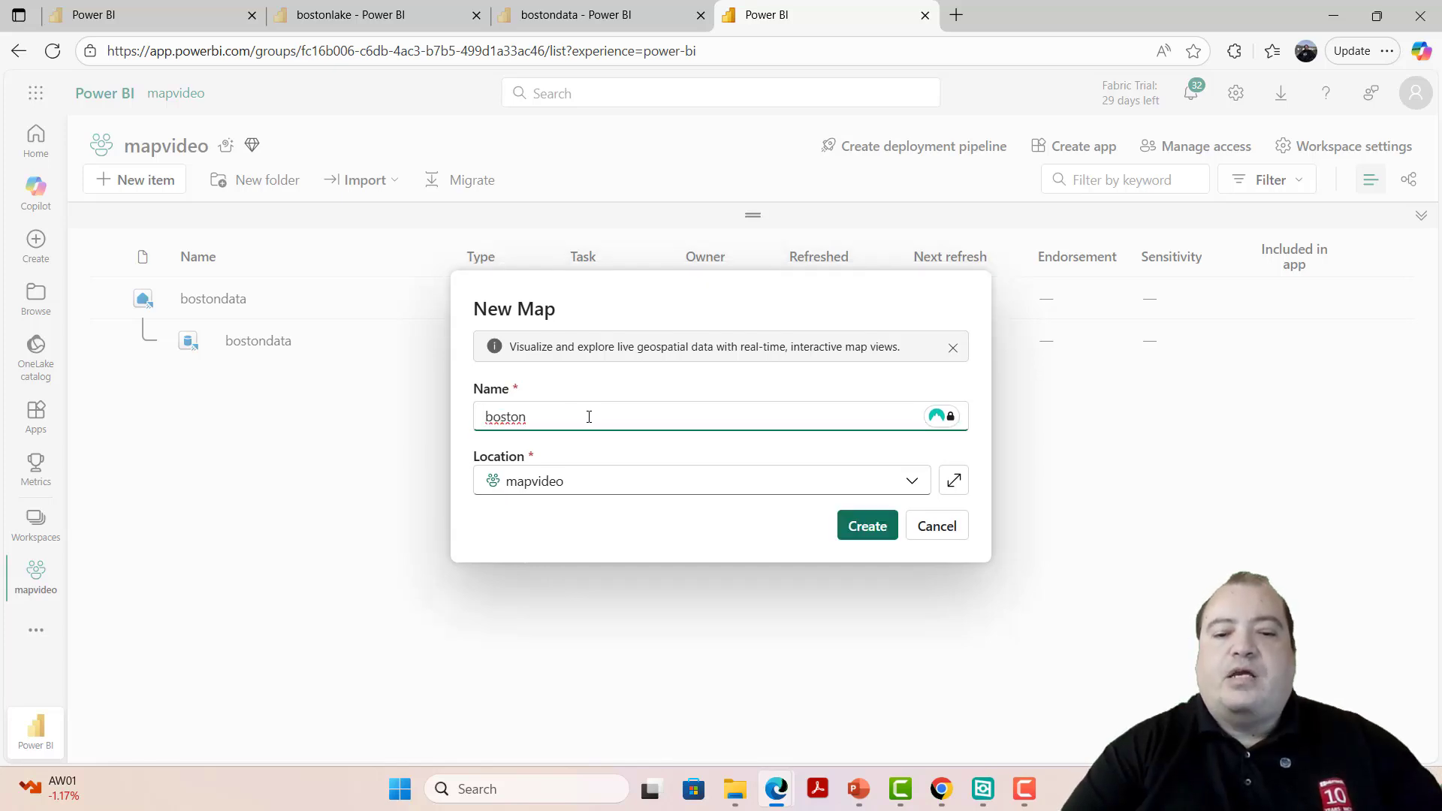
text(security)
click(846, 528)
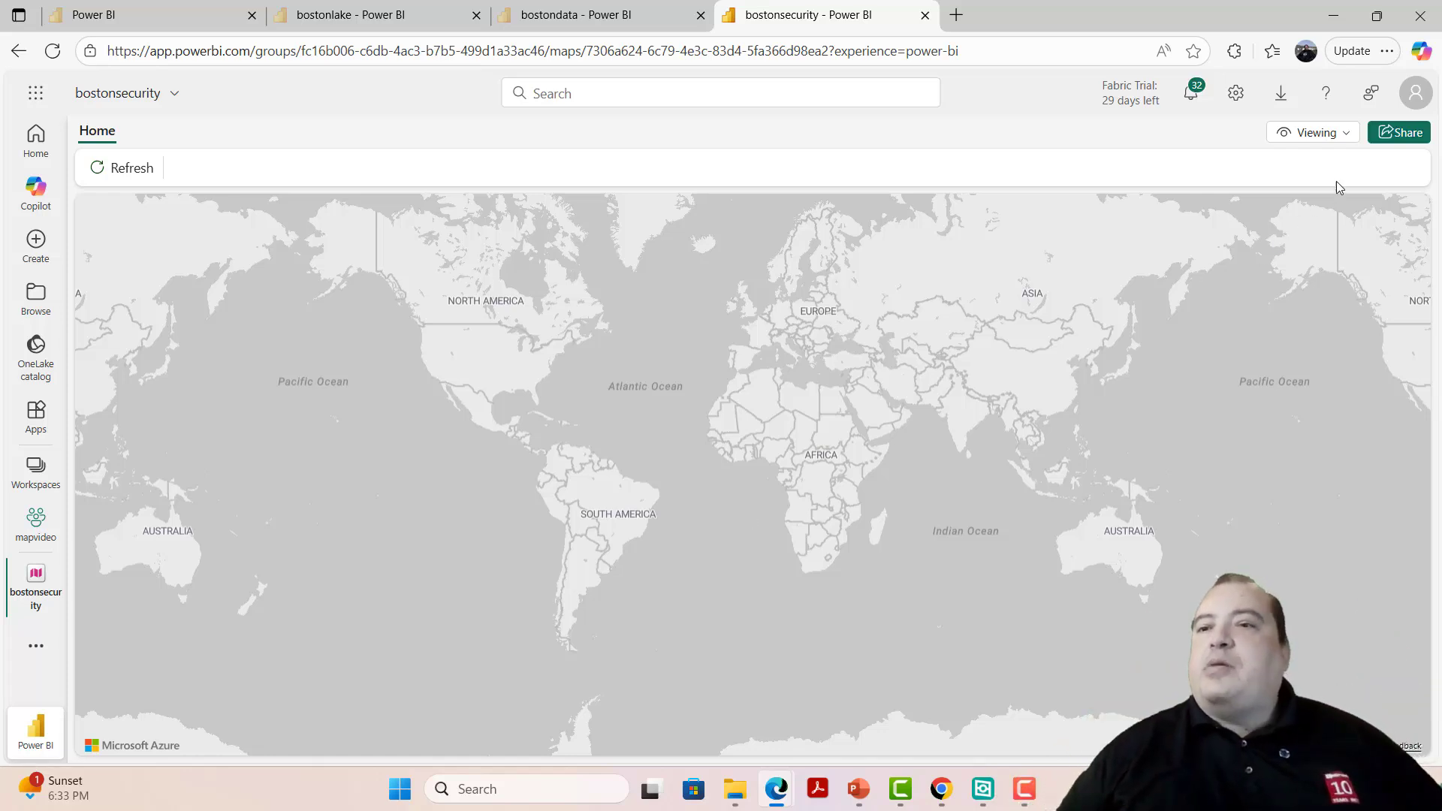
Step: Switch the bostonsecurity map from viewing to editing mode
click(1347, 134)
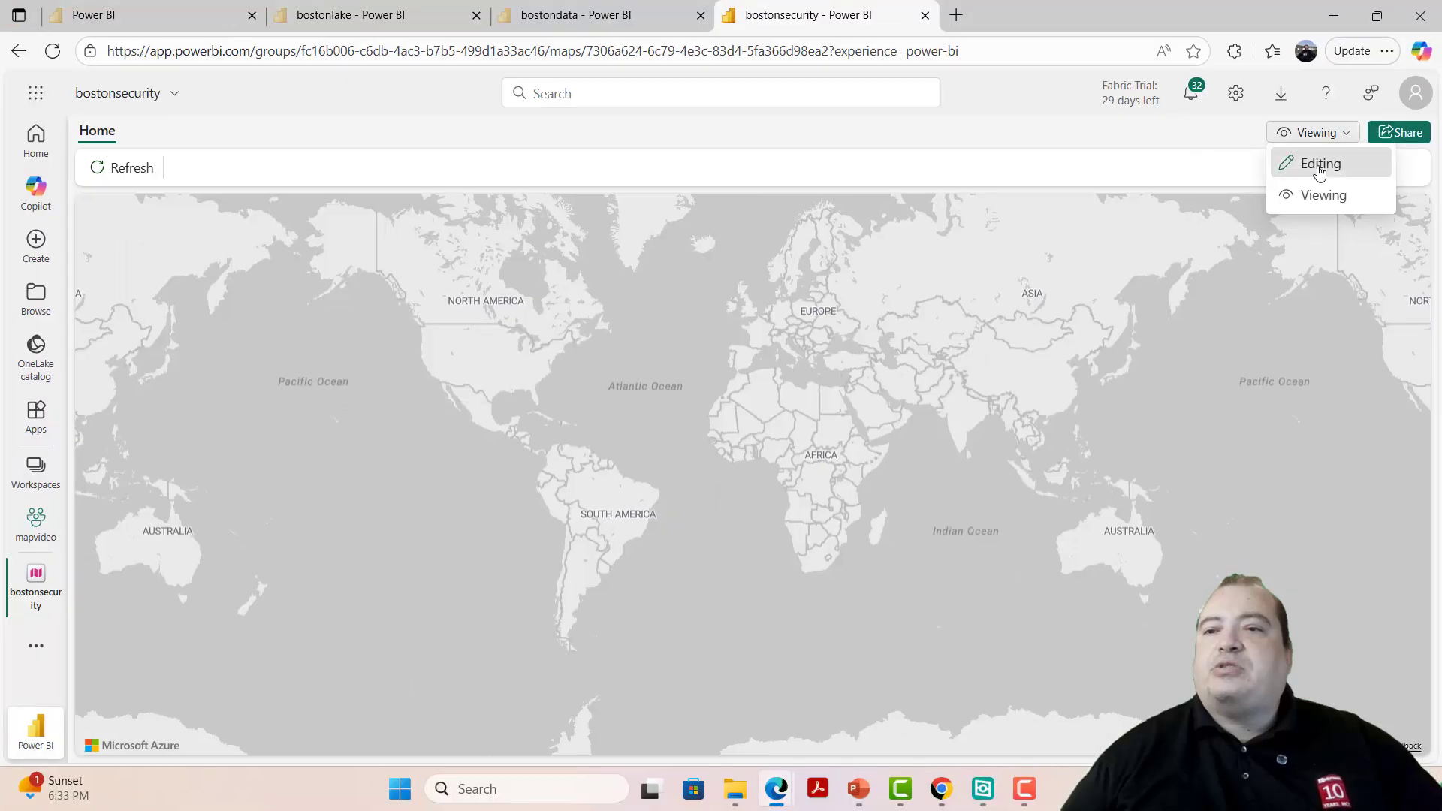
click(1255, 175)
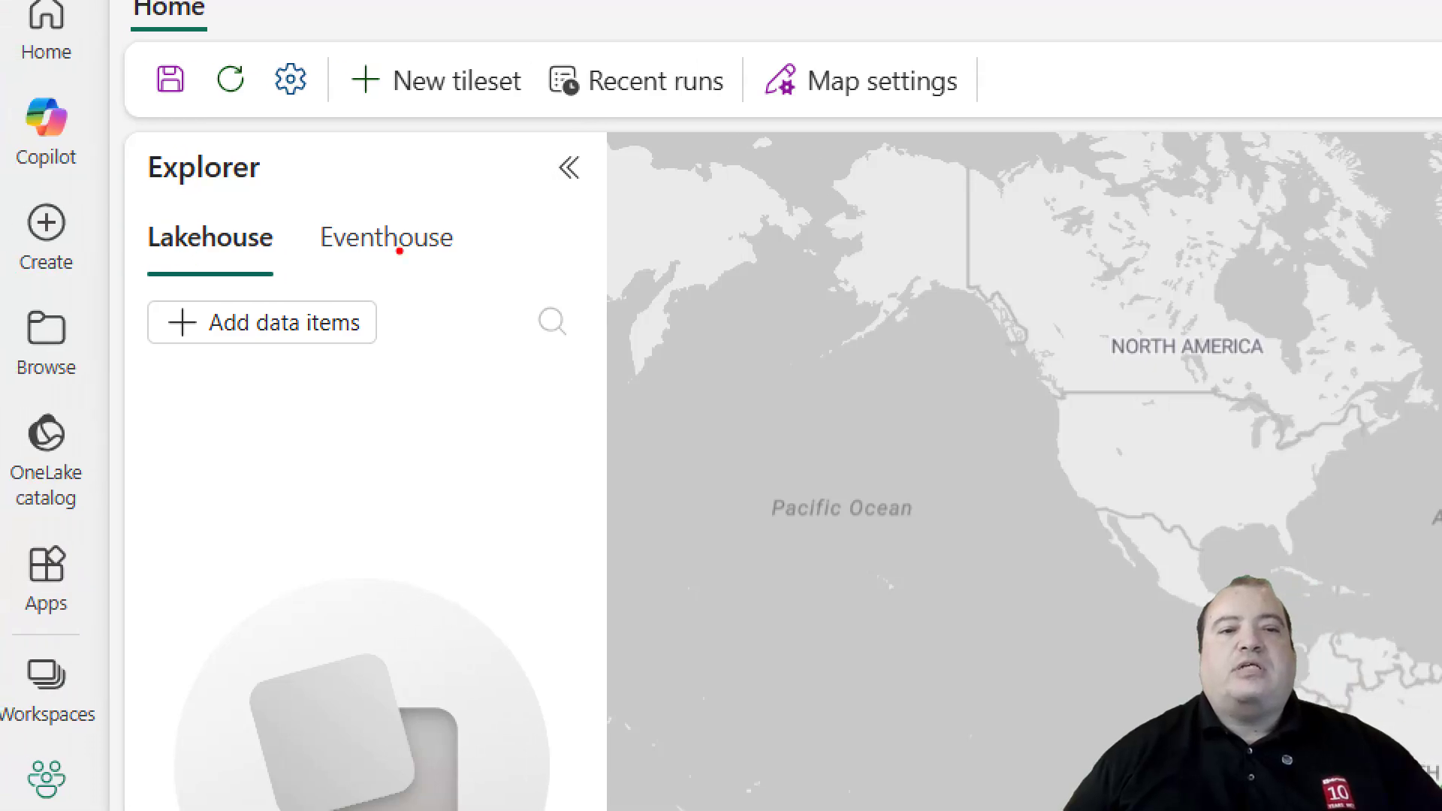
drag(278, 278, 484, 268)
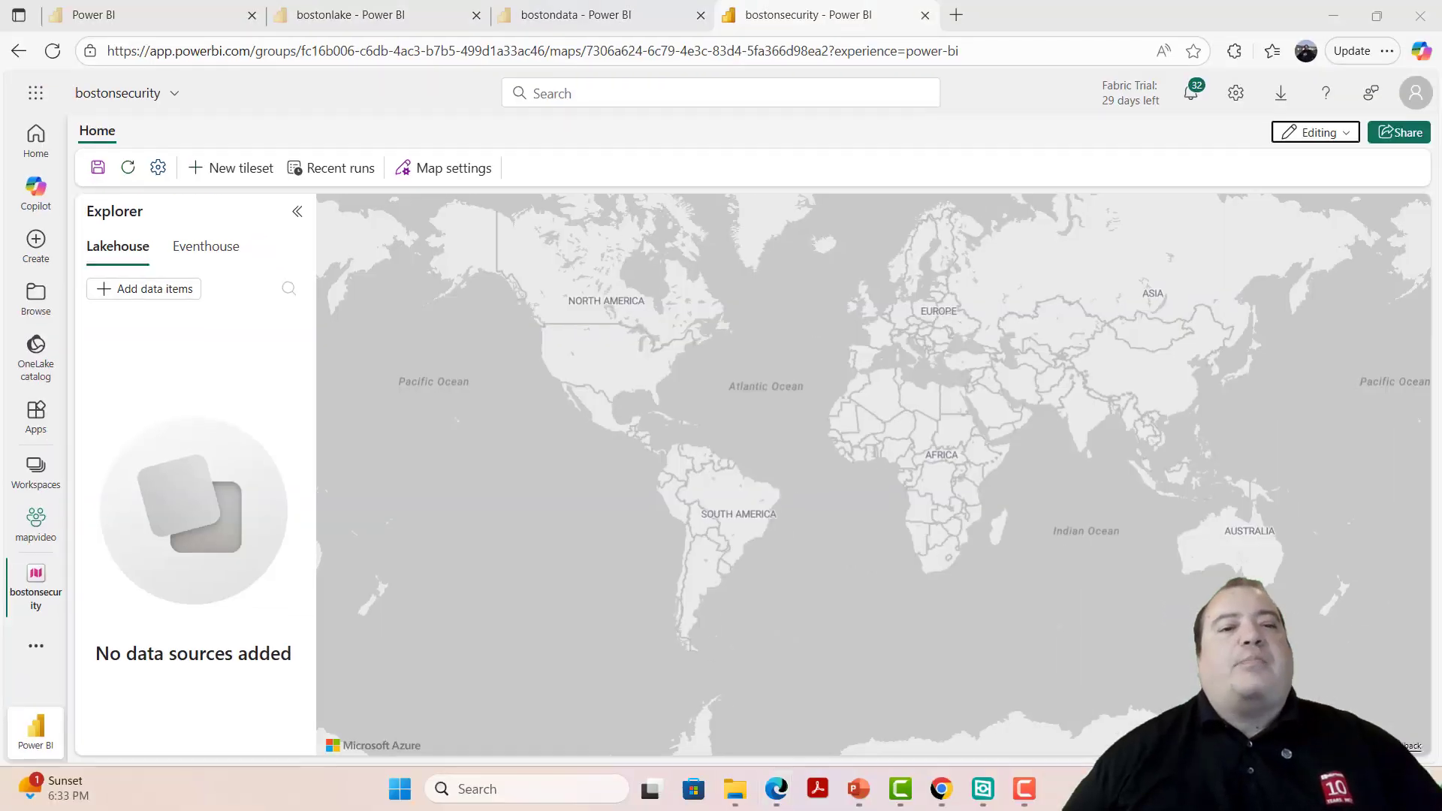
Step: Connect the bostondata KQL database from the mapvideo workspace to the map as an Eventhouse data item
click(350, 270)
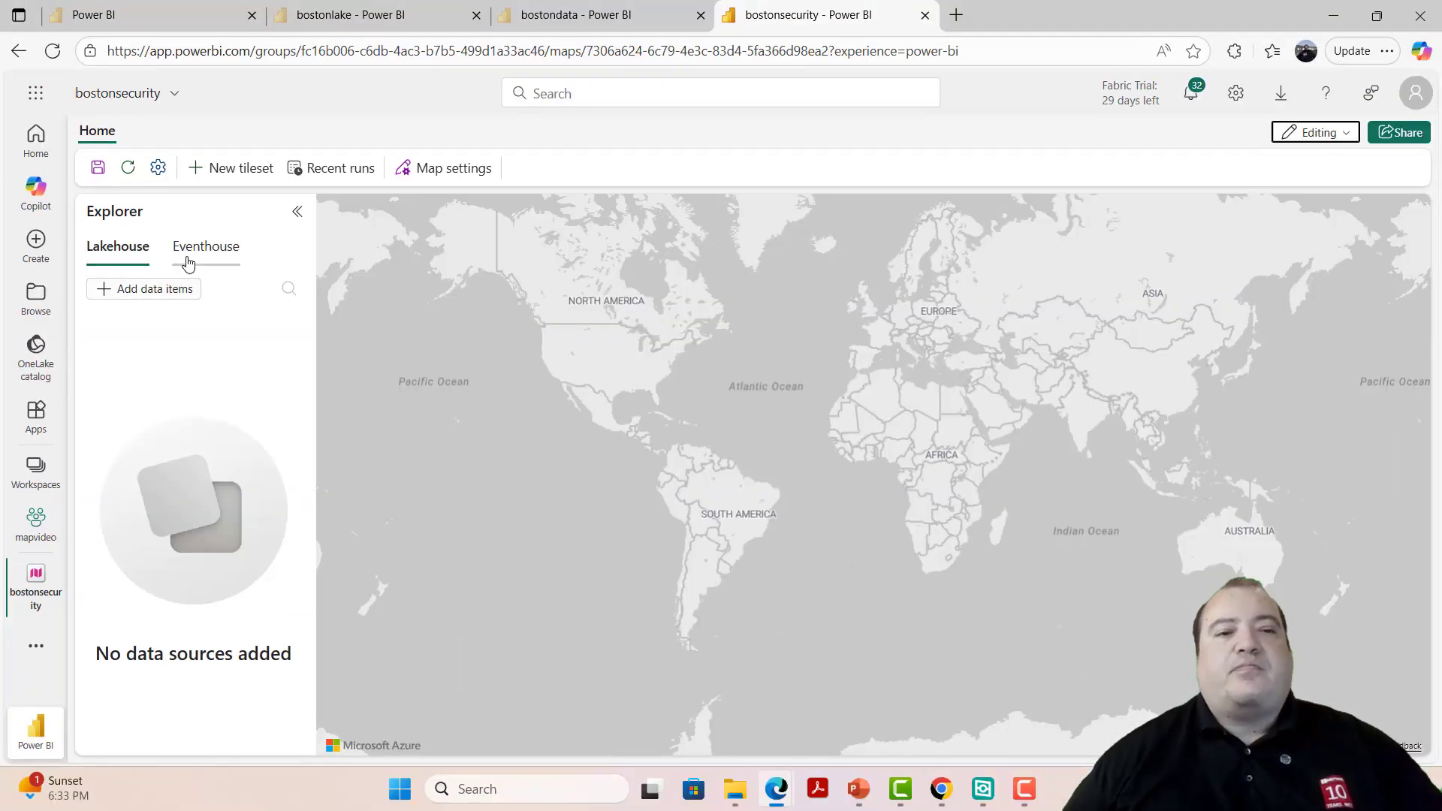
click(166, 289)
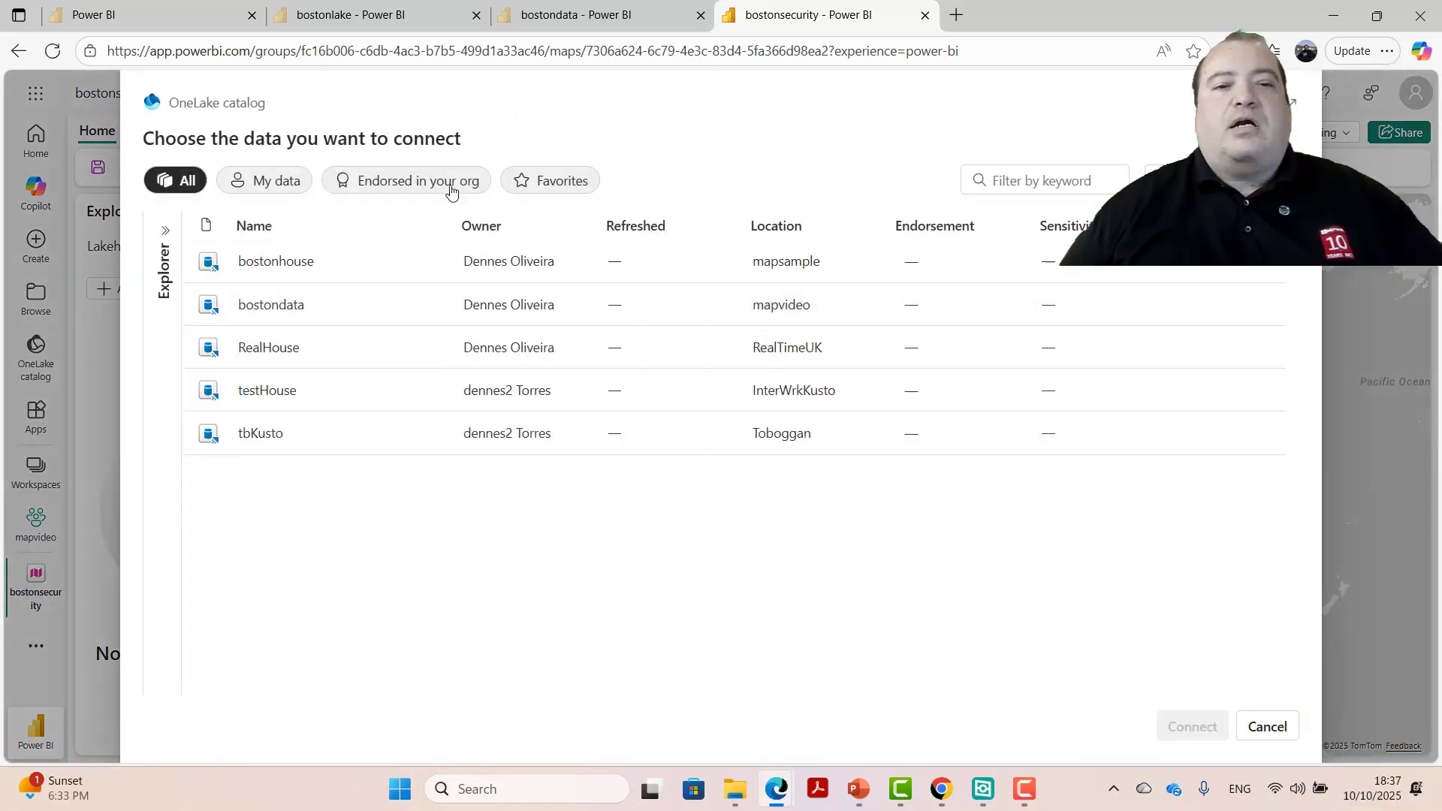
click(336, 307)
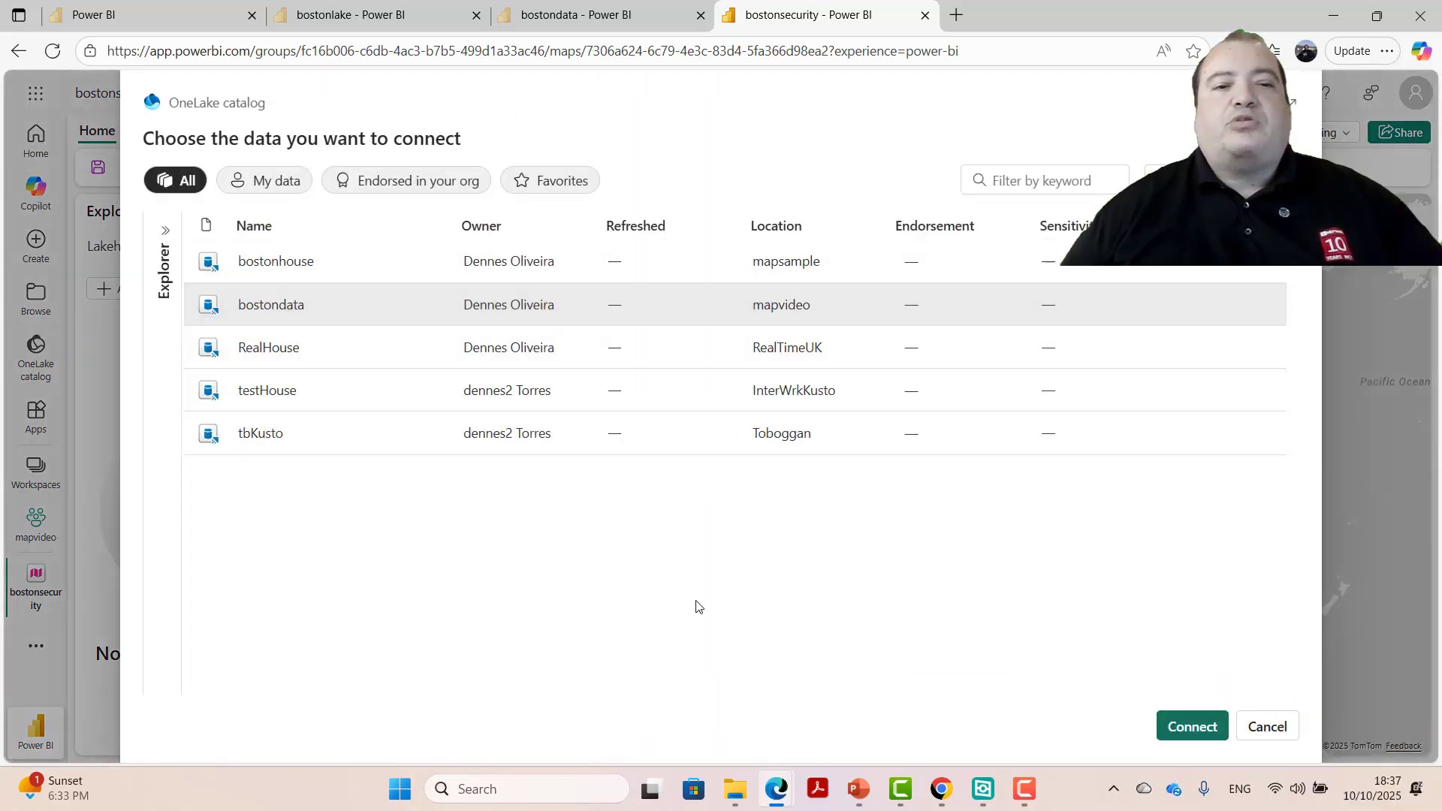
click(1192, 726)
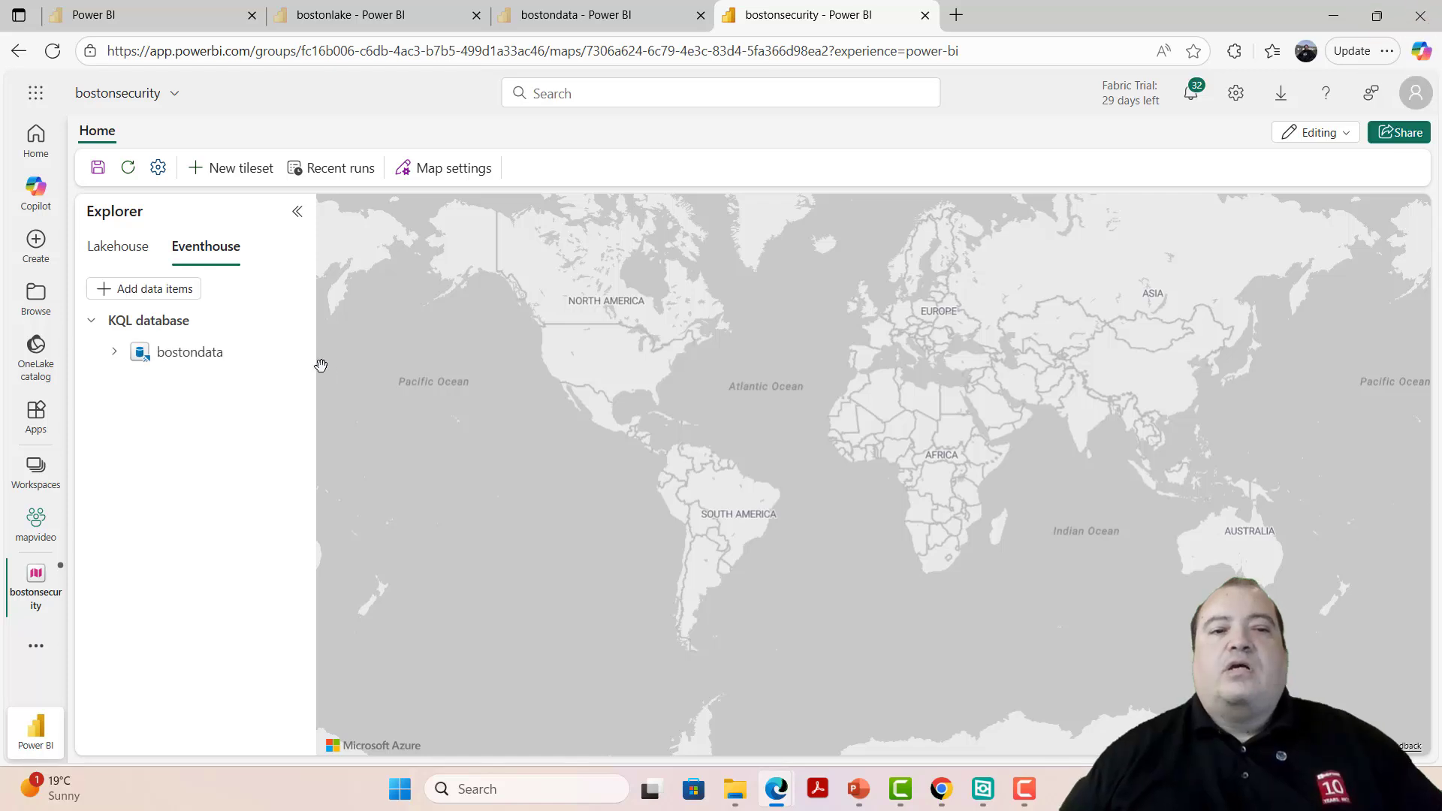
Step: Choose to show the Animal Issues query from bostondata_queryset on the map and accept its data preview
click(115, 353)
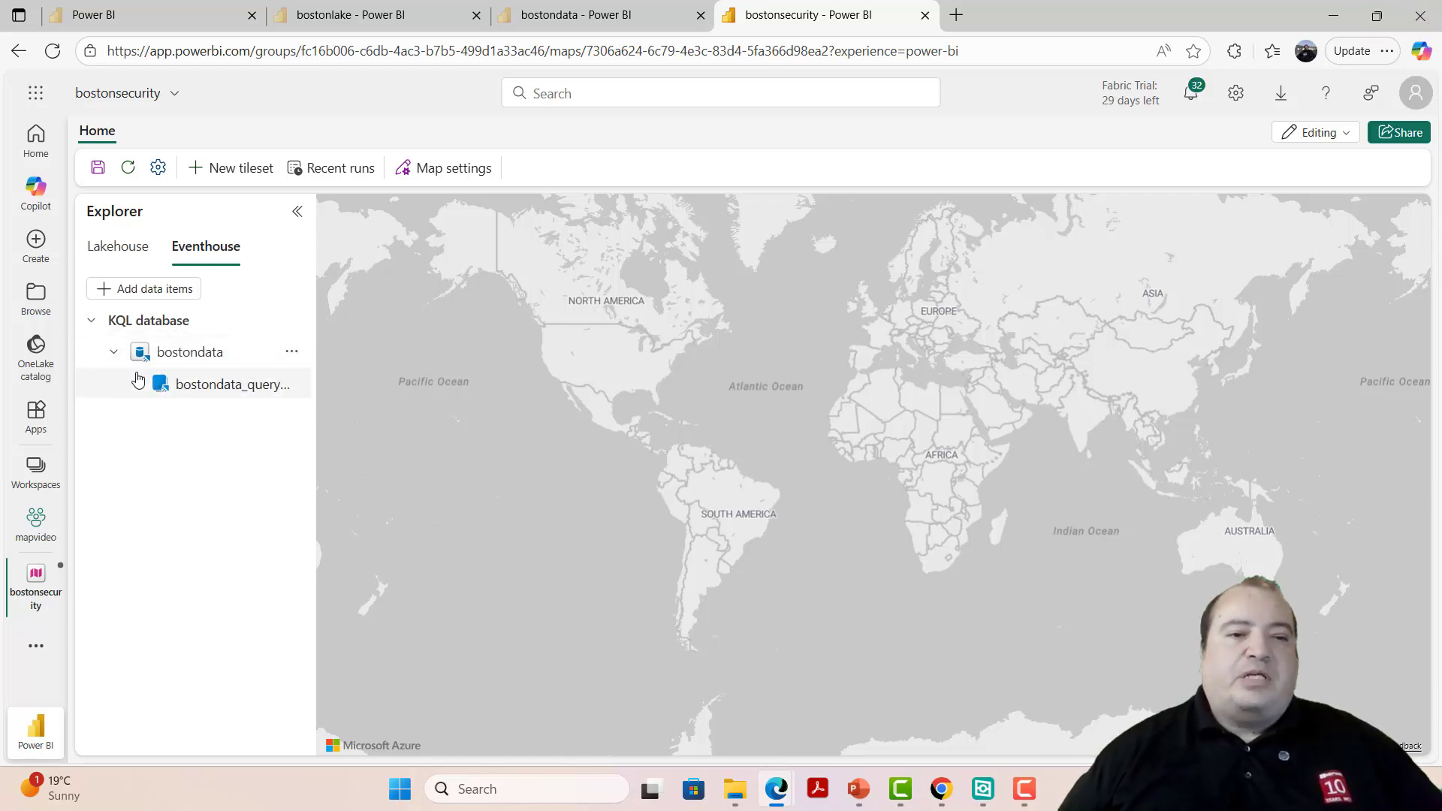
drag(310, 404, 378, 406)
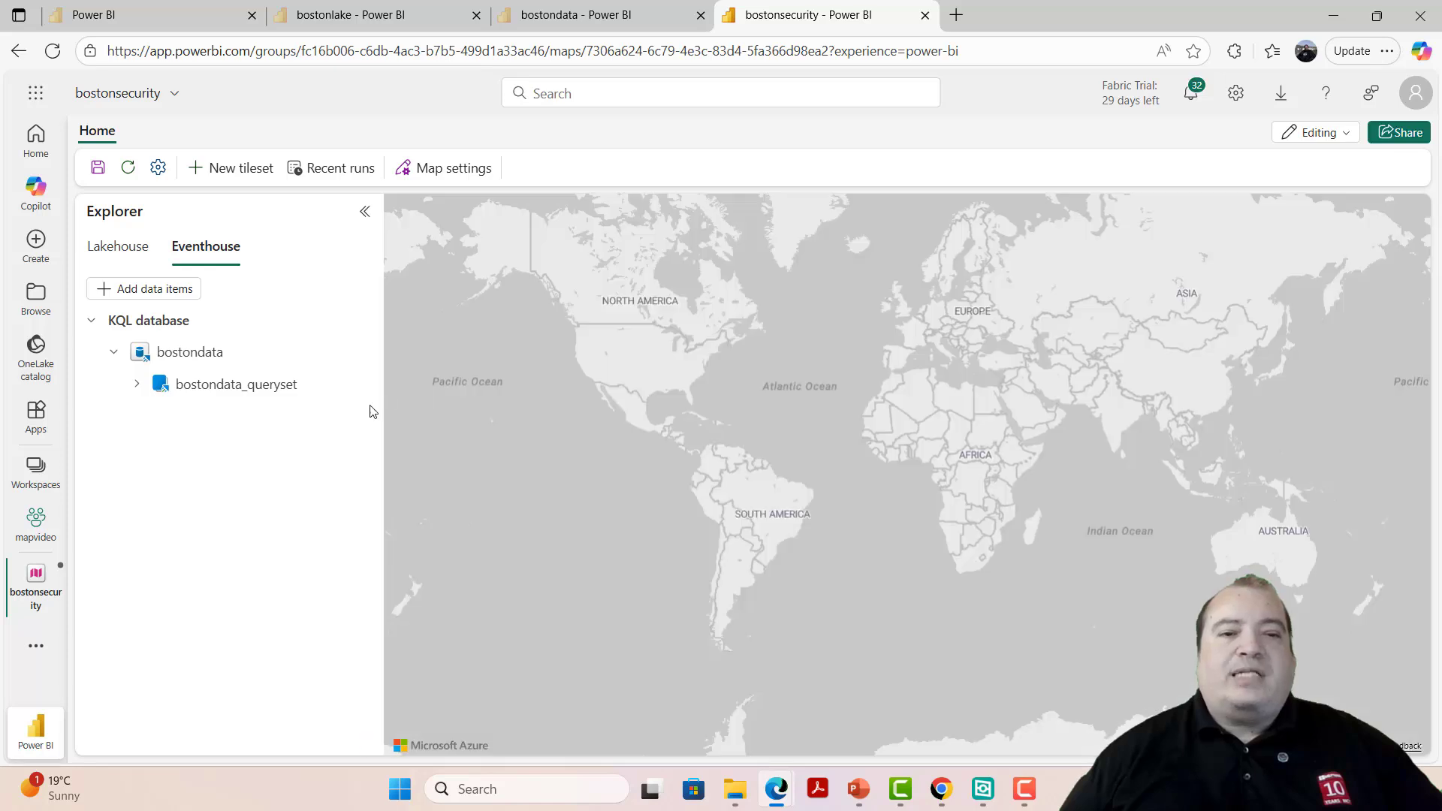
click(136, 386)
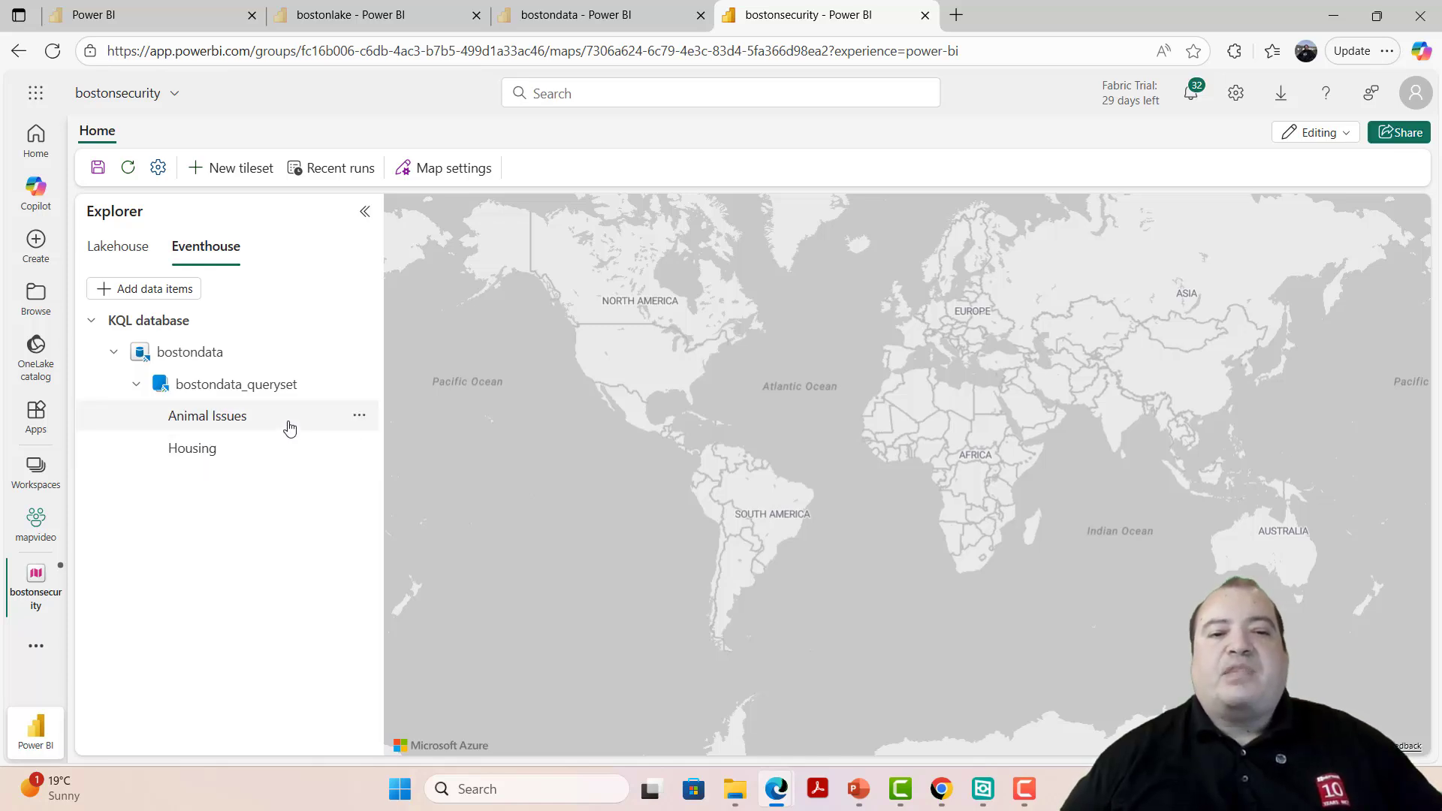
click(360, 417)
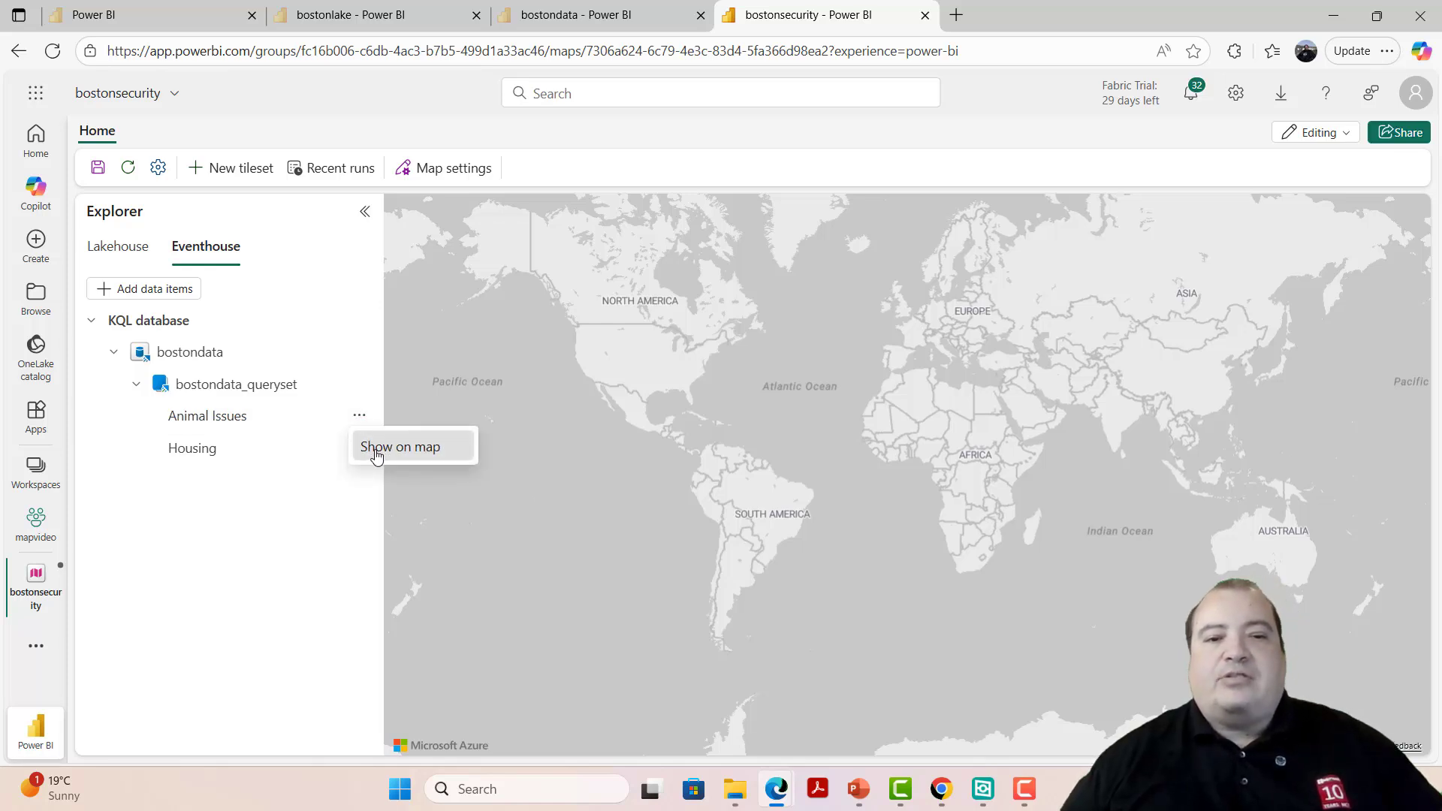
click(378, 449)
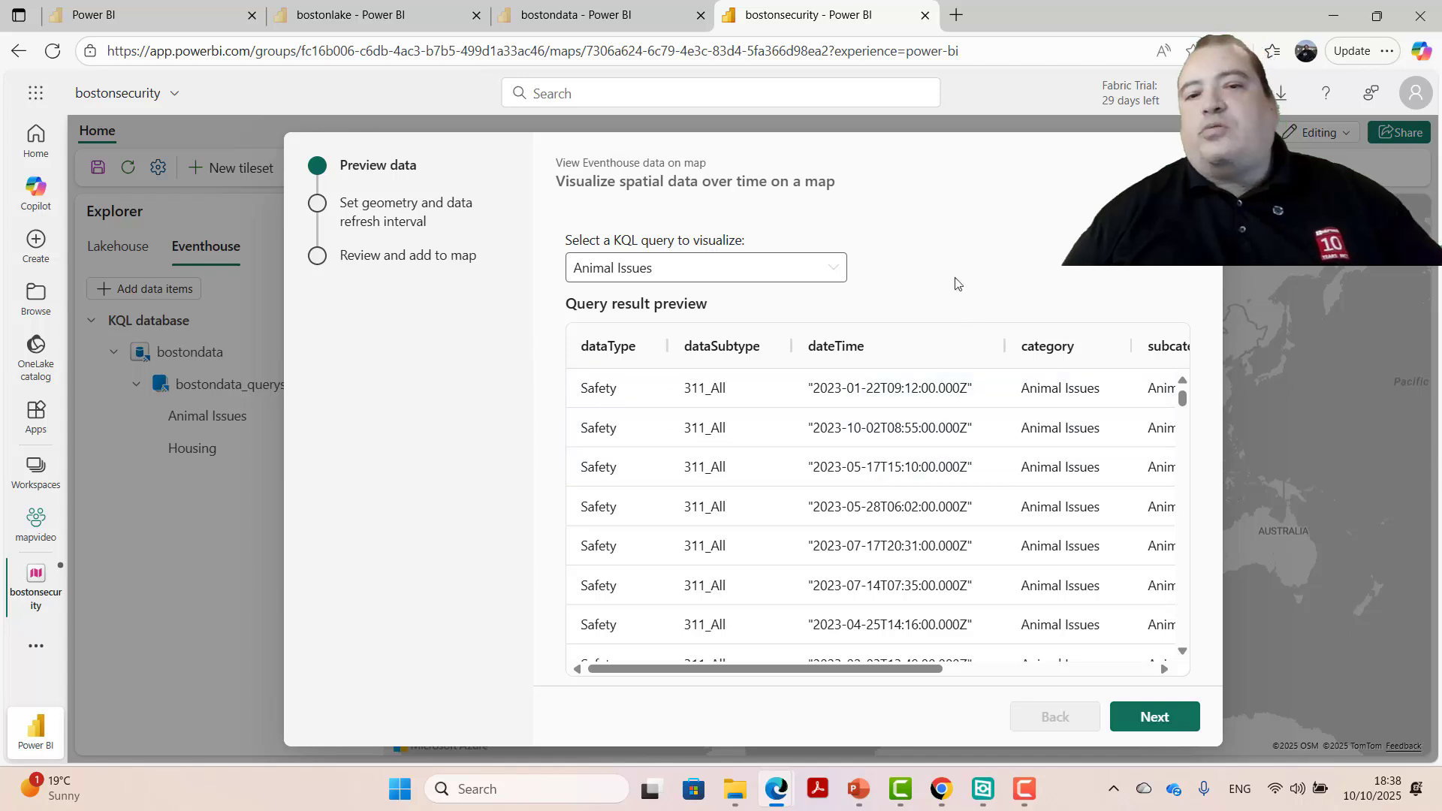
click(1160, 724)
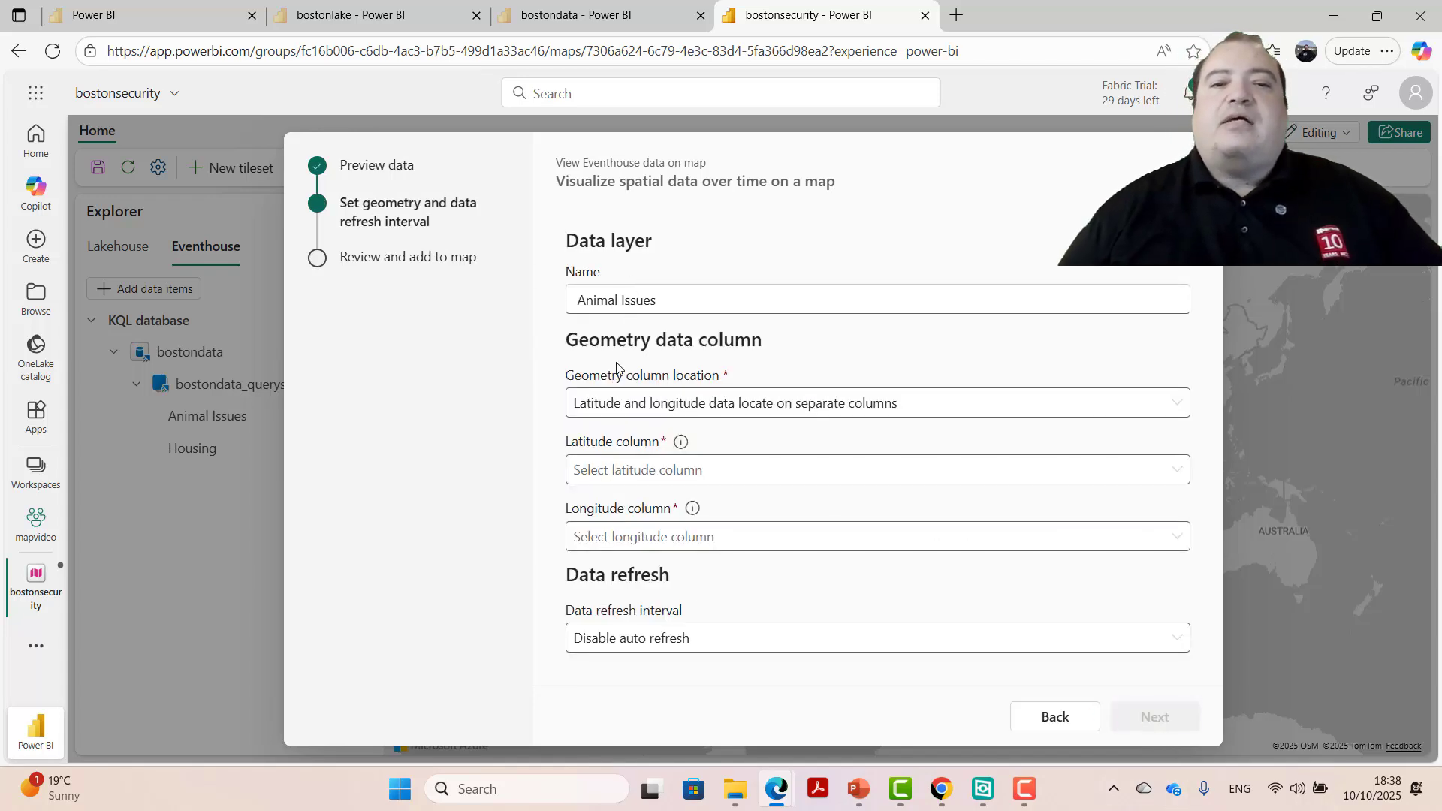
Step: Set the Animal Issues layer's latitude column to latitude and its longitude column to longitude
click(723, 472)
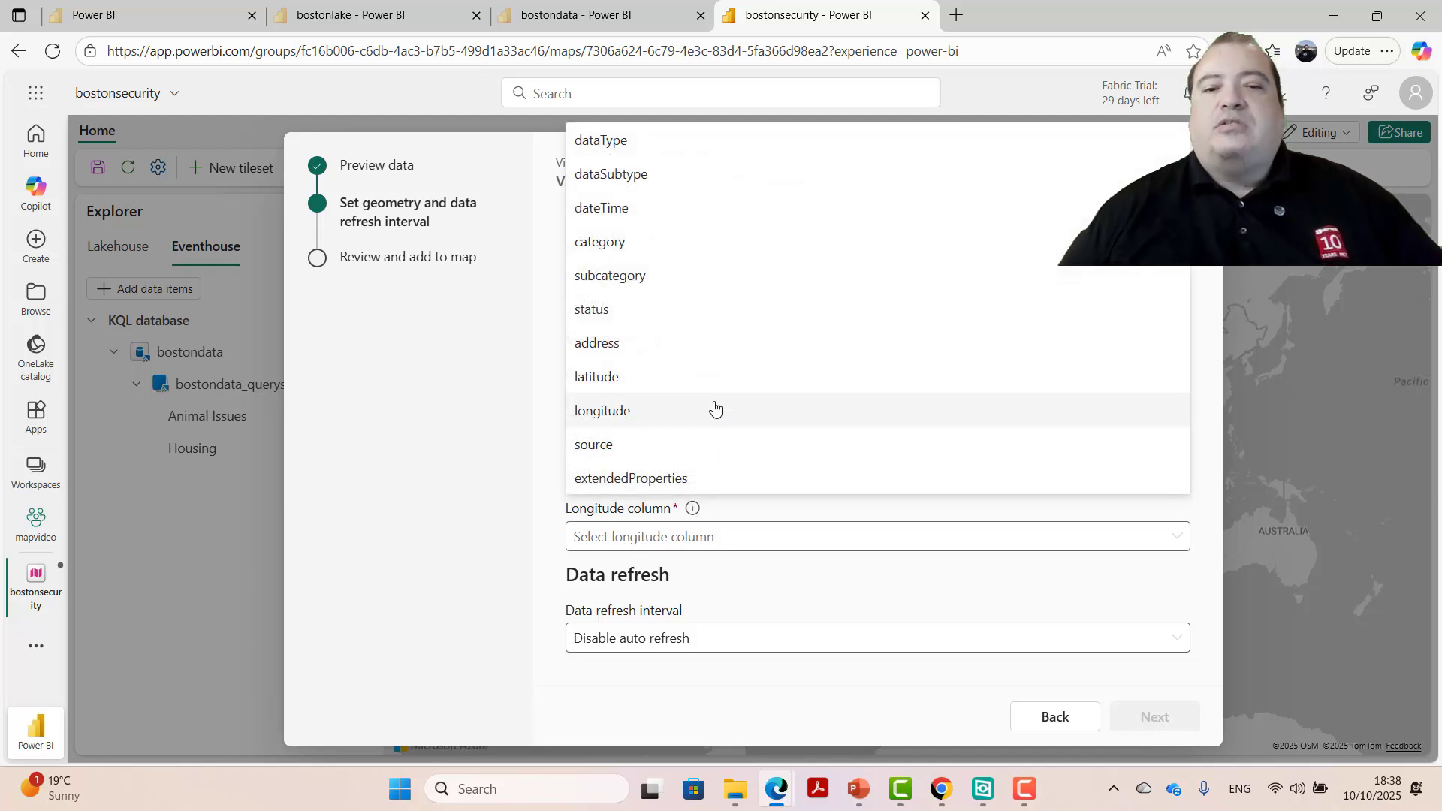
click(710, 384)
click(697, 536)
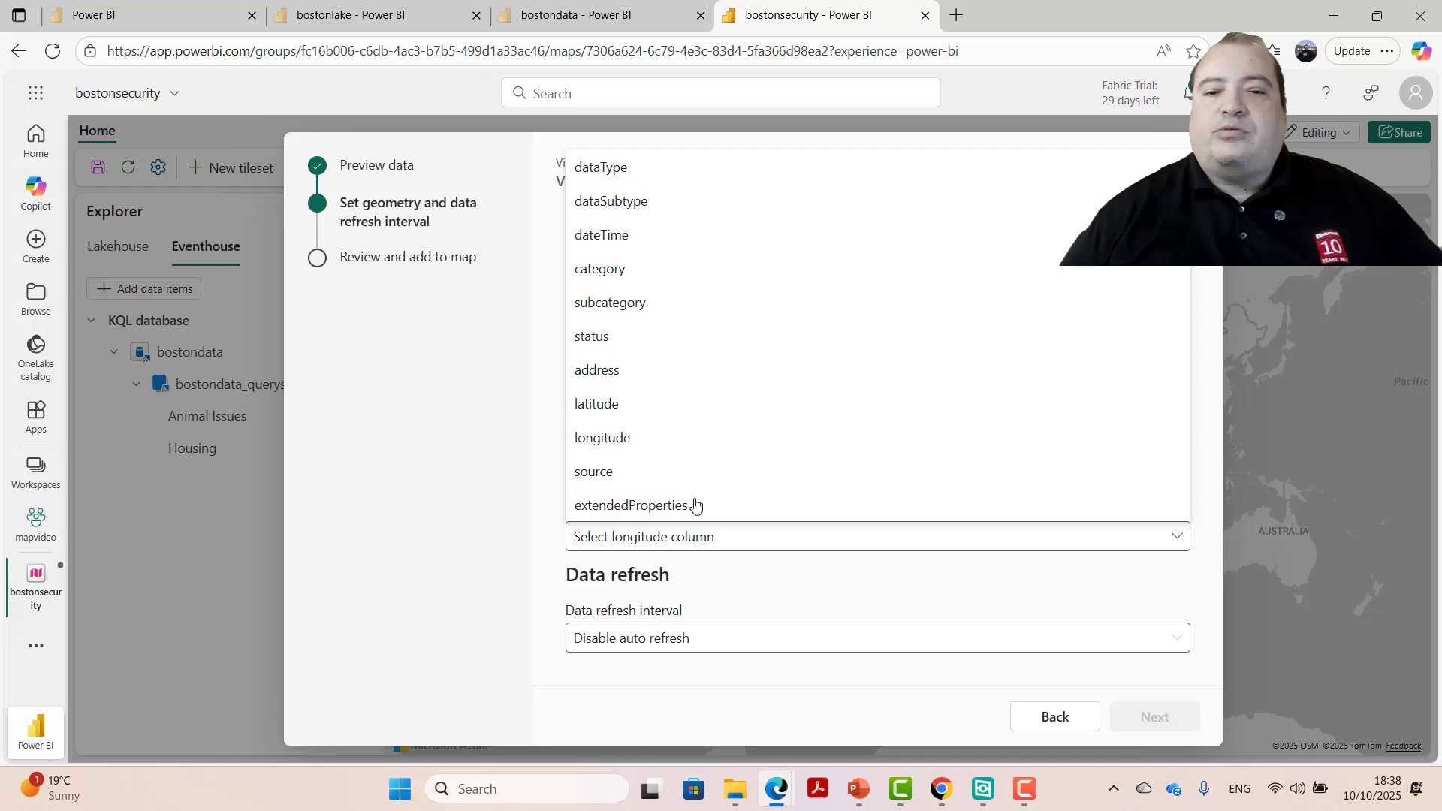
click(686, 437)
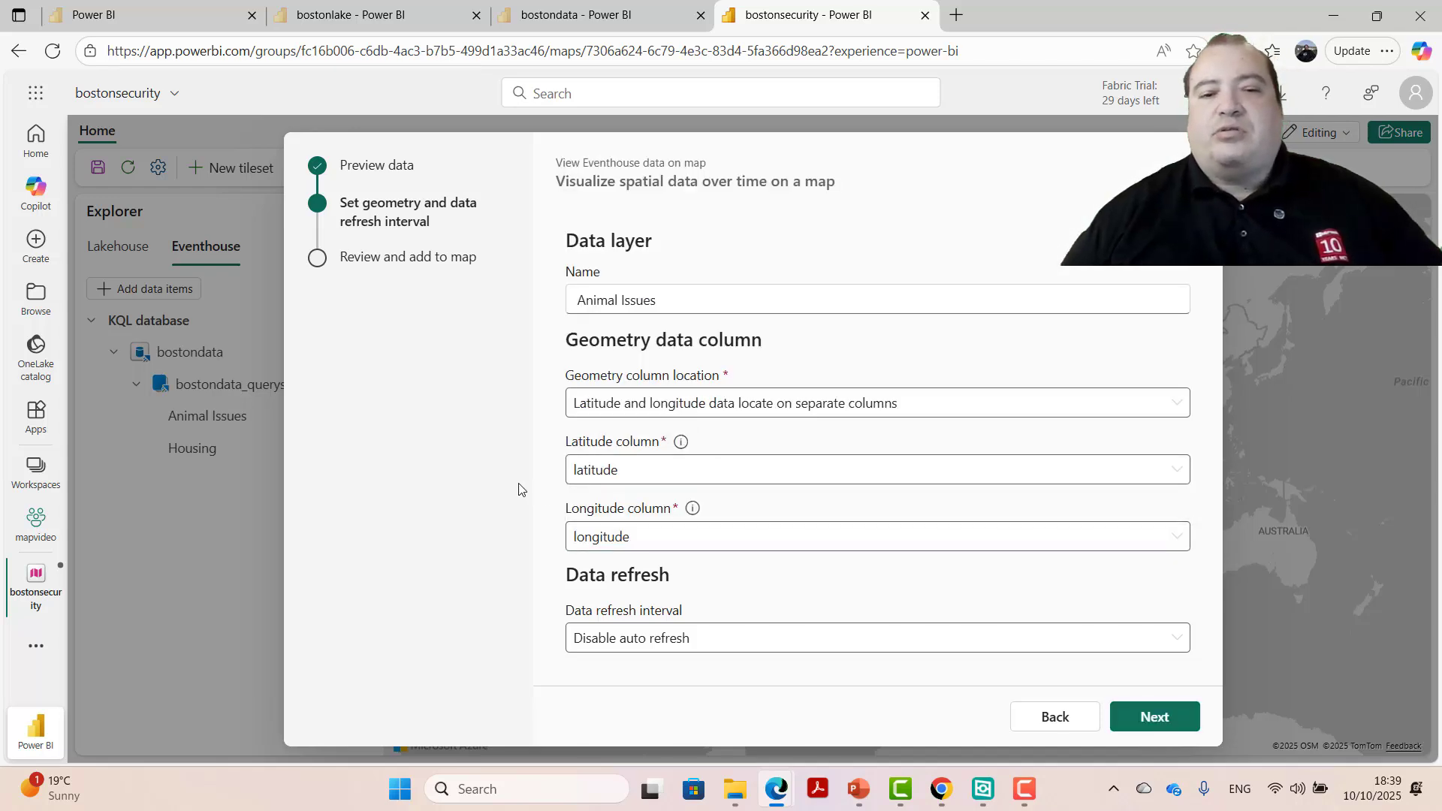
Step: Examine the data refresh interval options offered for the Animal Issues layer
click(620, 640)
click(621, 642)
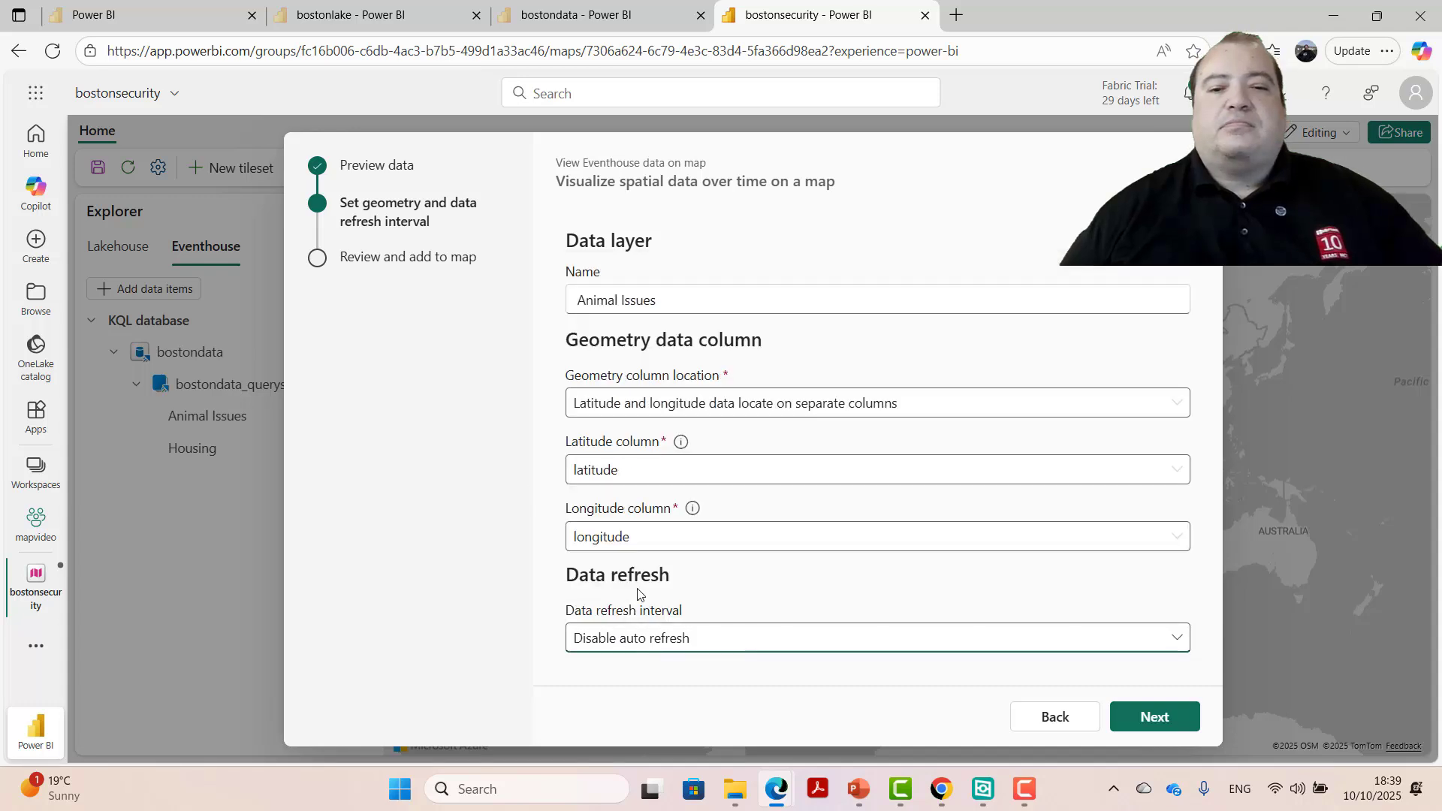
click(620, 640)
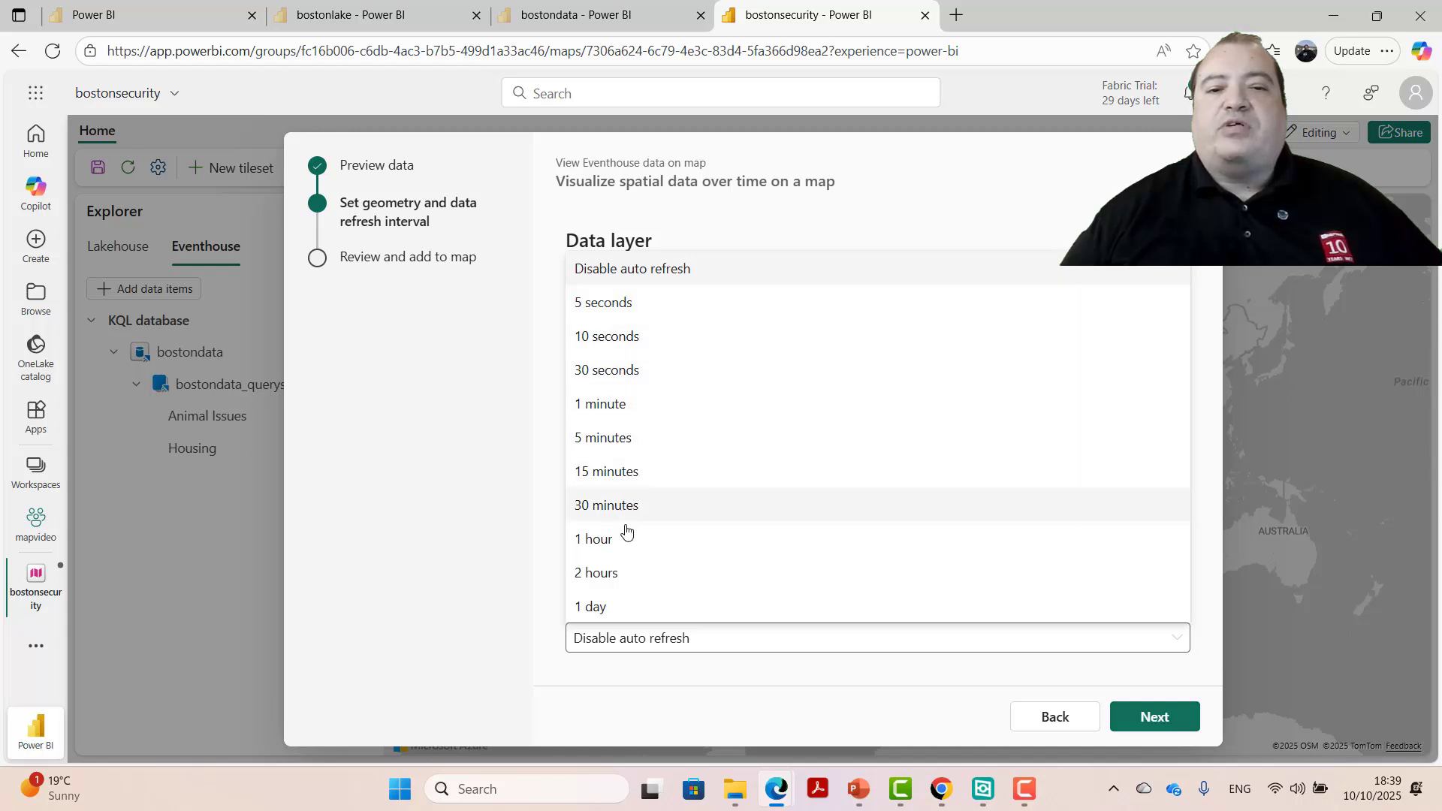
click(629, 645)
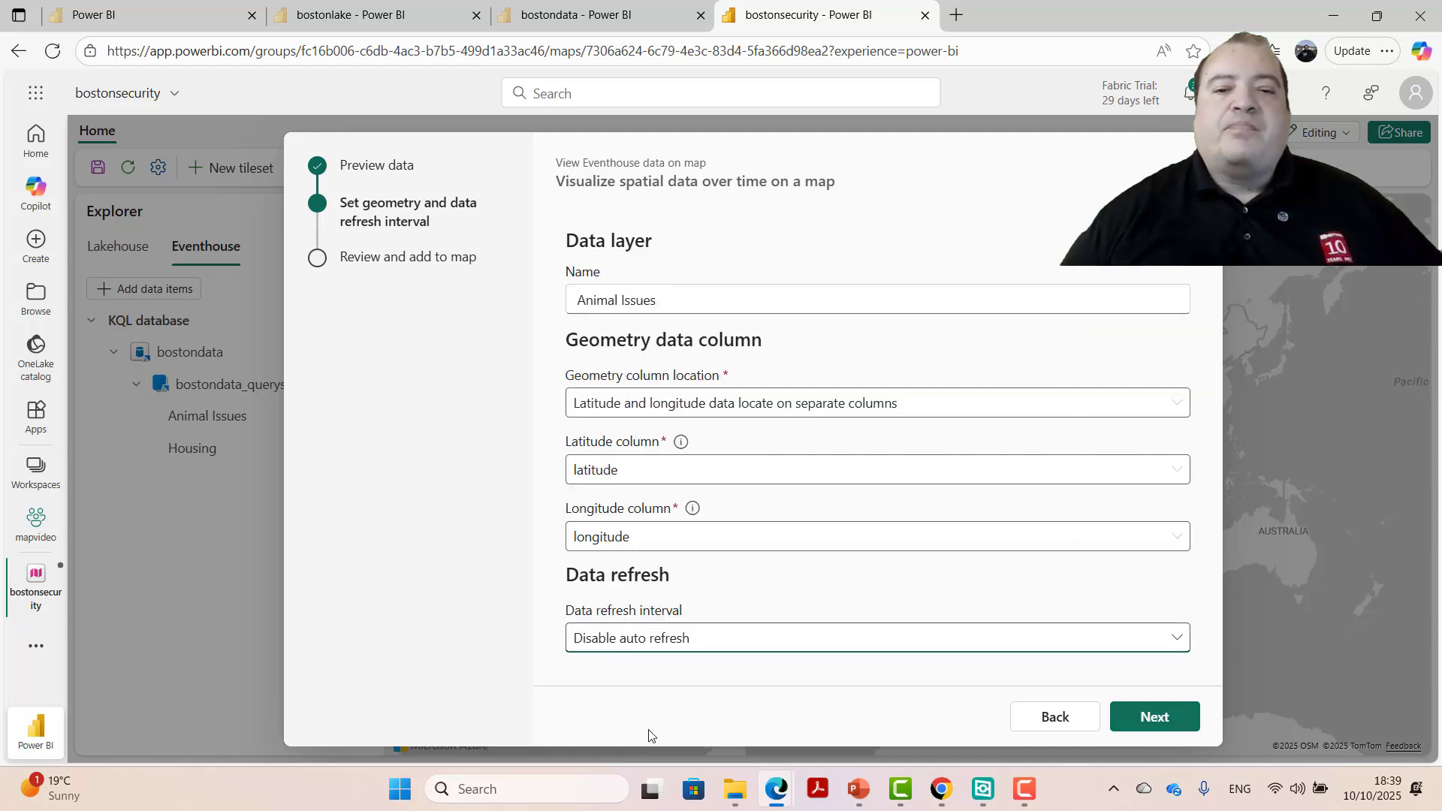
click(612, 640)
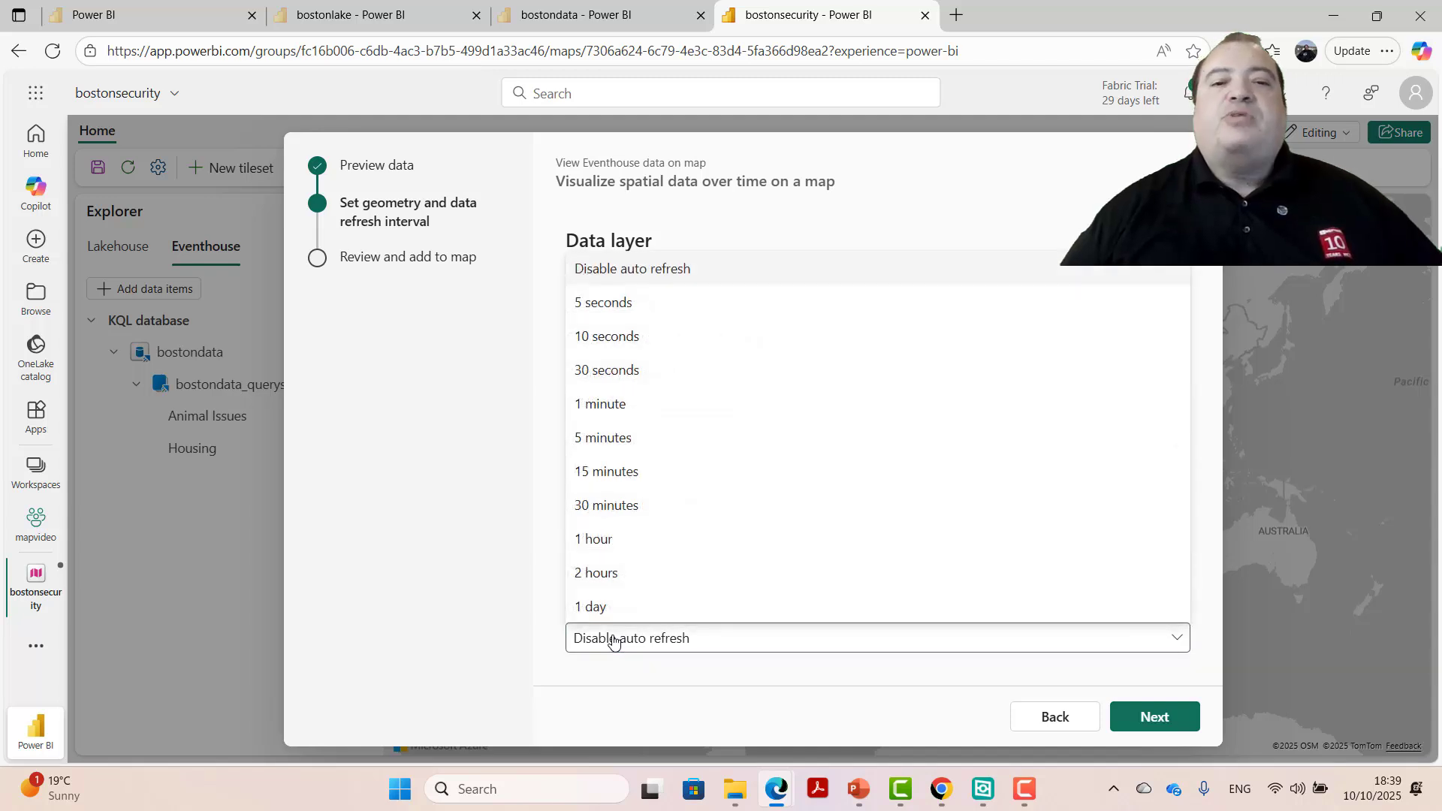
click(612, 641)
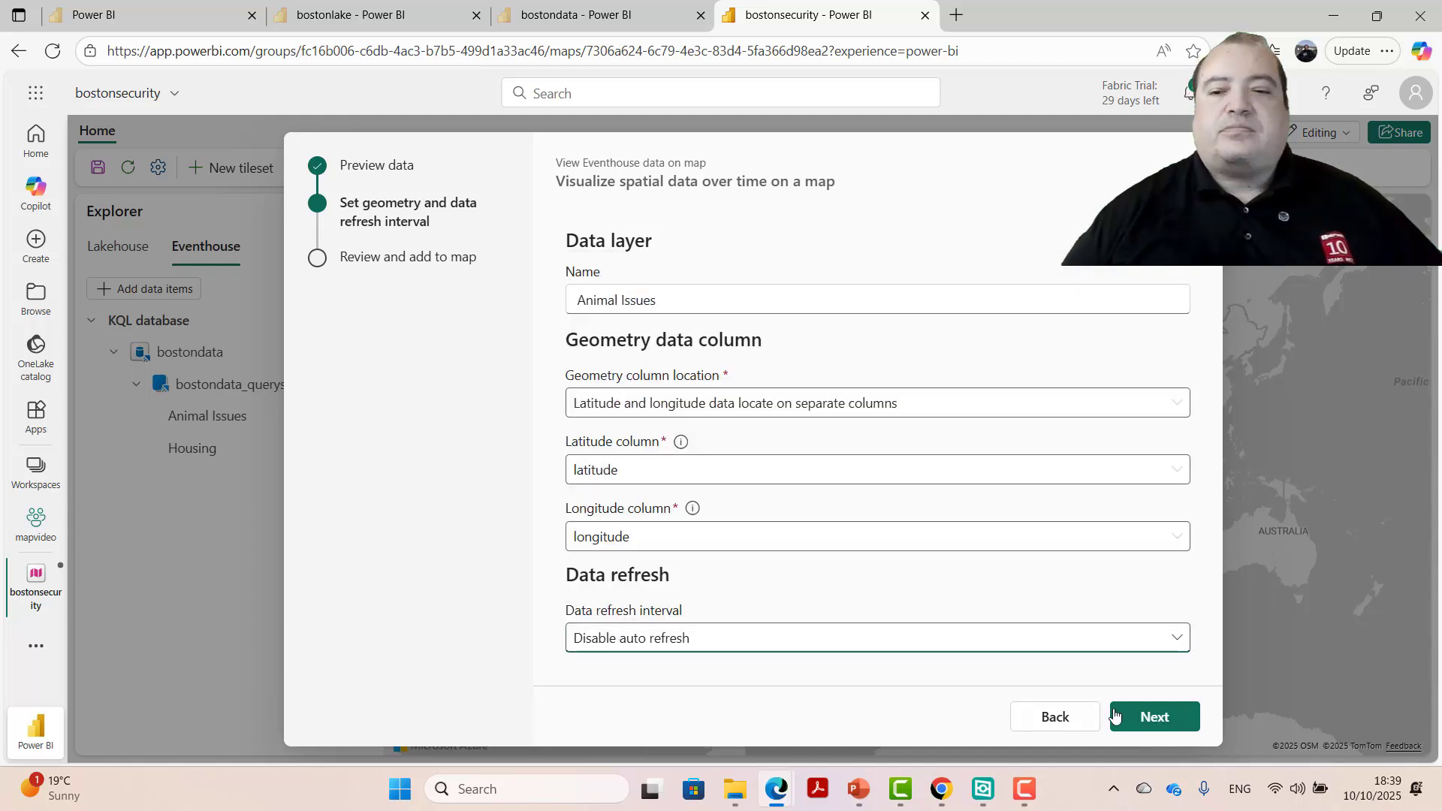
Step: Add the configured Animal Issues layer to the map and zoom the map to fit its points
click(1170, 725)
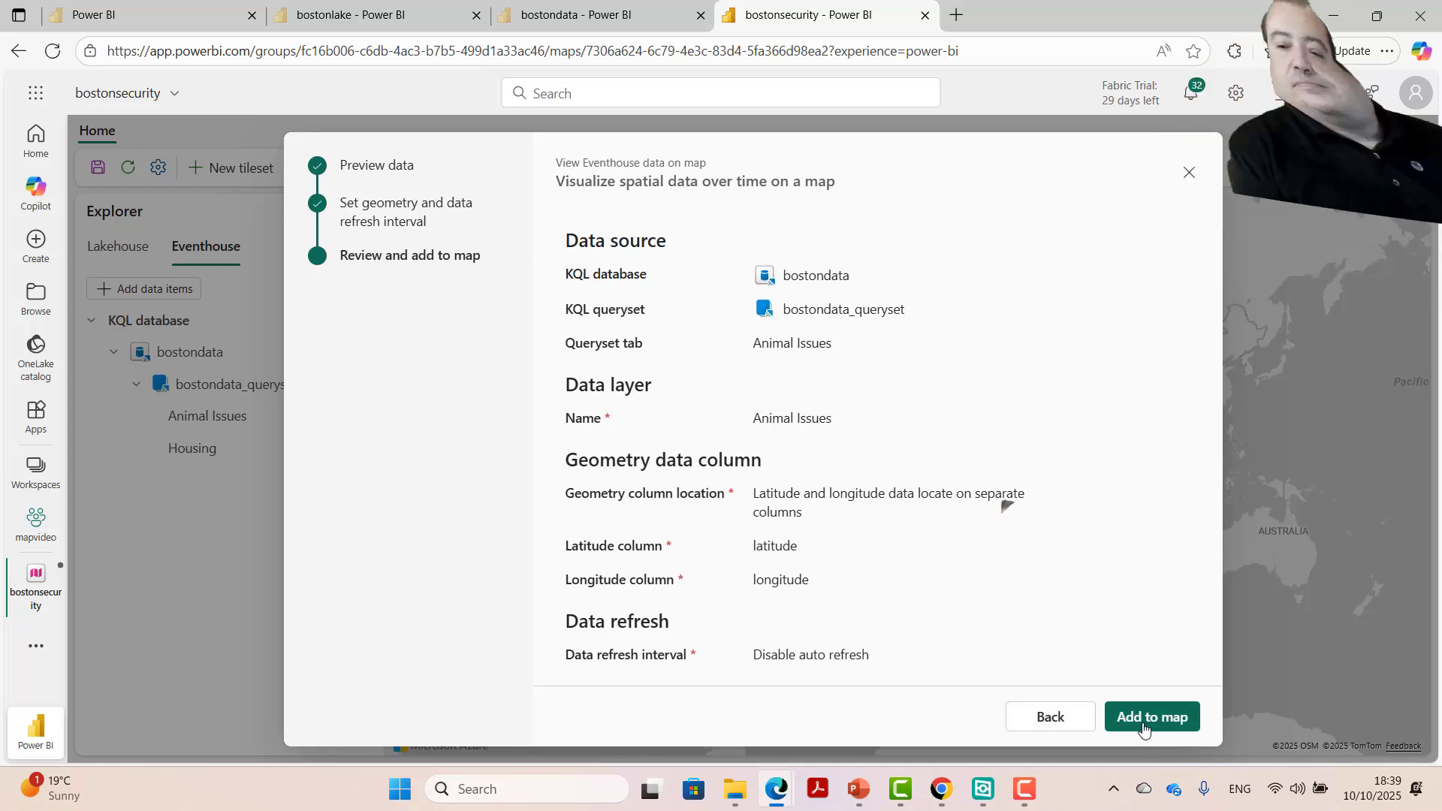
click(1134, 733)
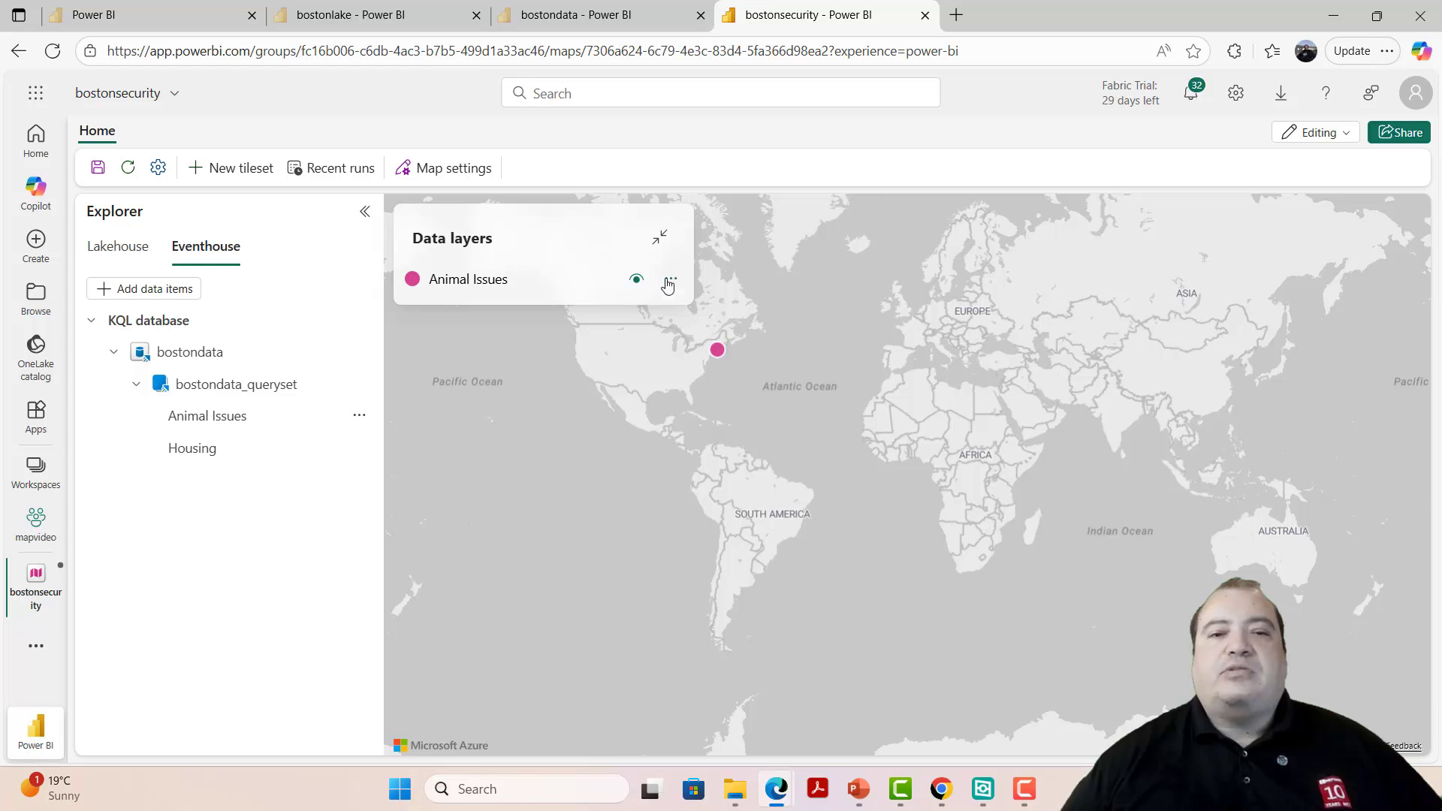
click(669, 282)
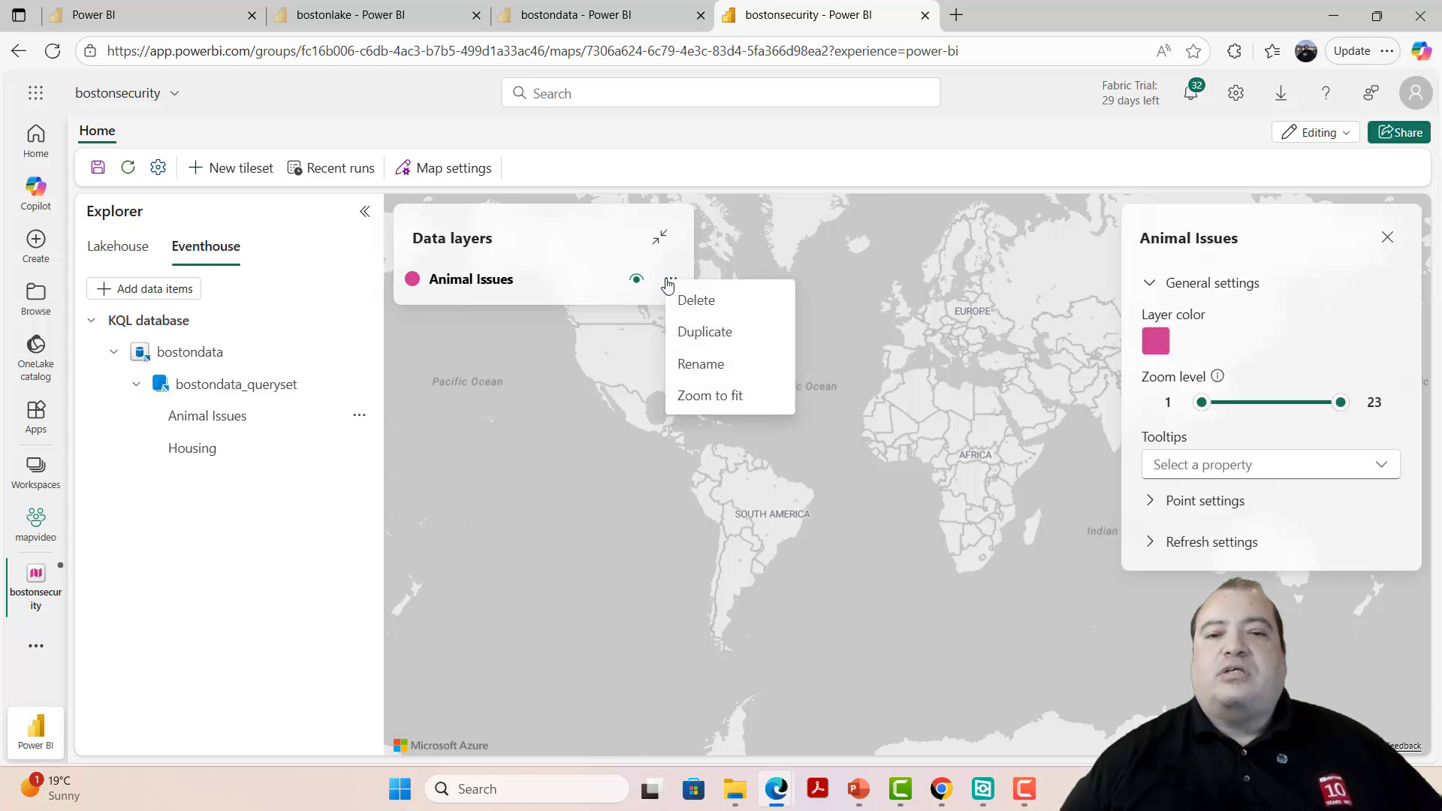
click(699, 396)
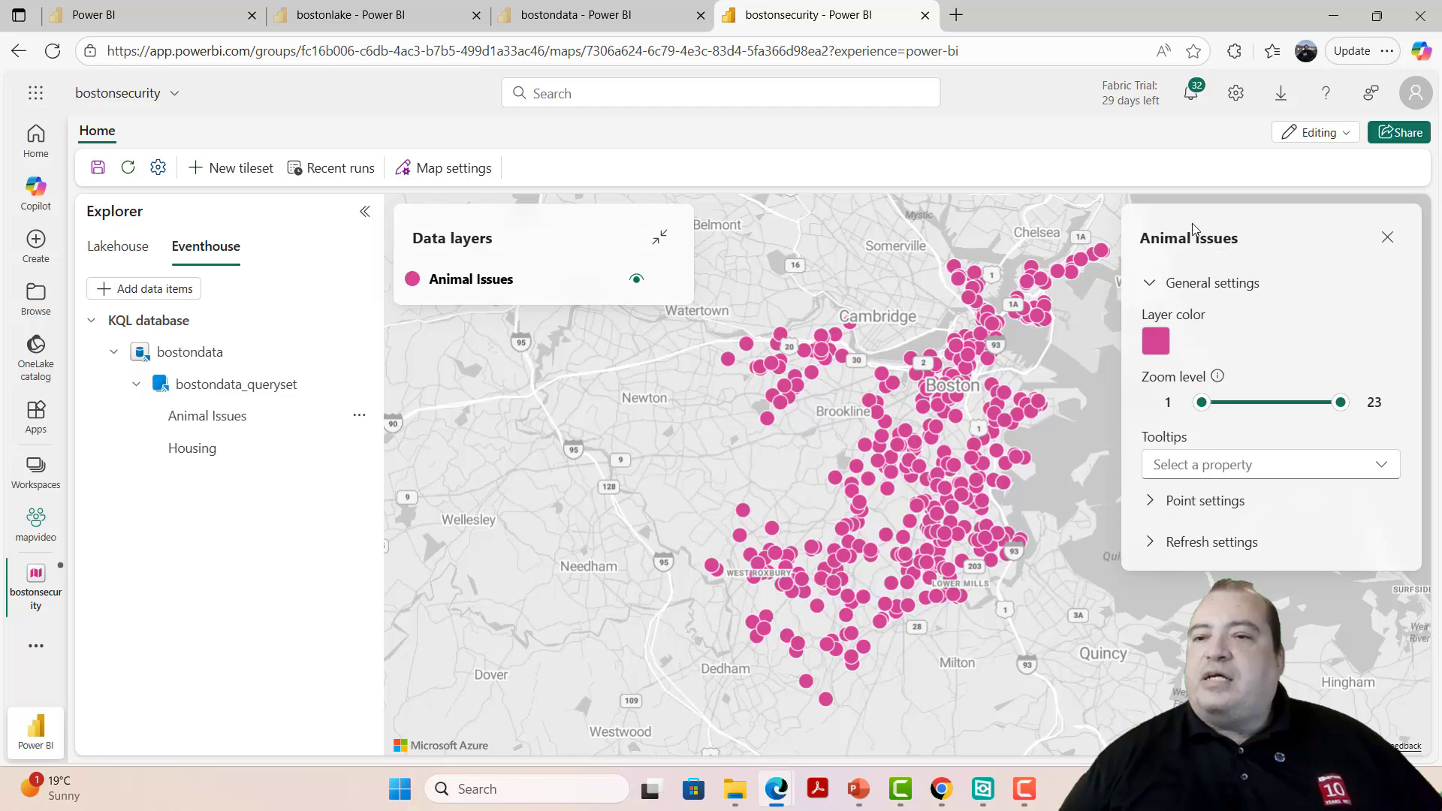
Step: Set the Animal Issues layer's tooltips to show the subcategory and address properties
click(1383, 467)
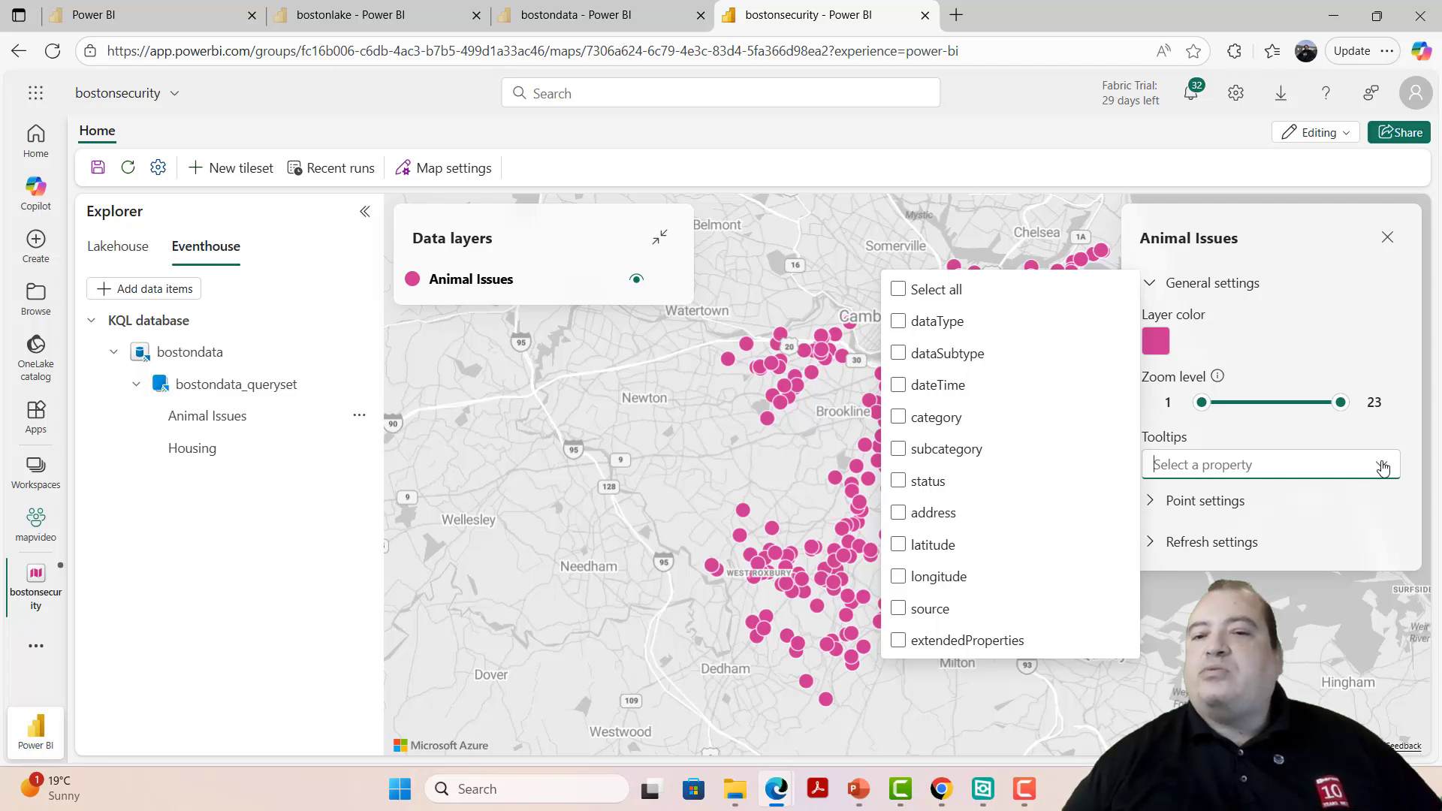
click(898, 450)
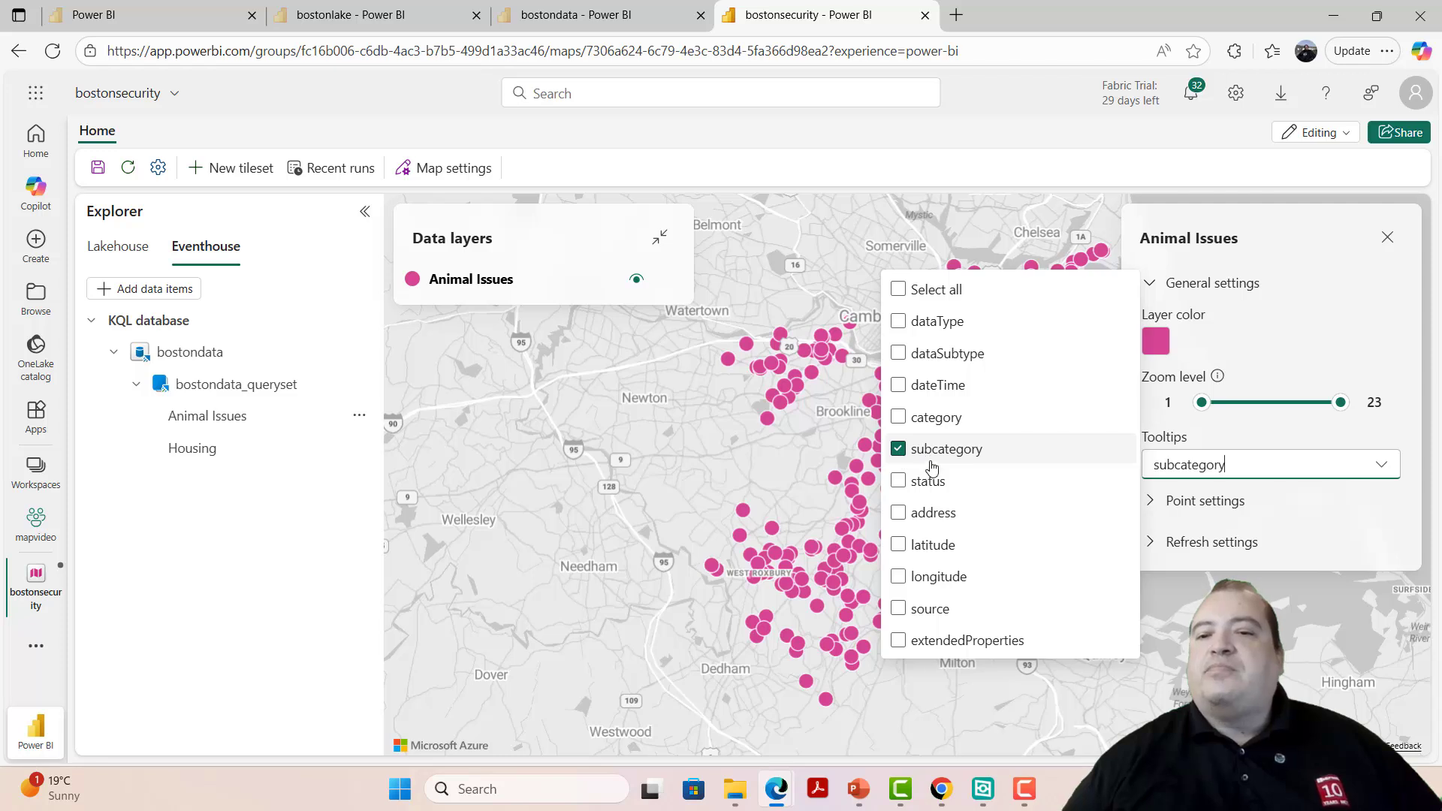
click(898, 513)
click(928, 414)
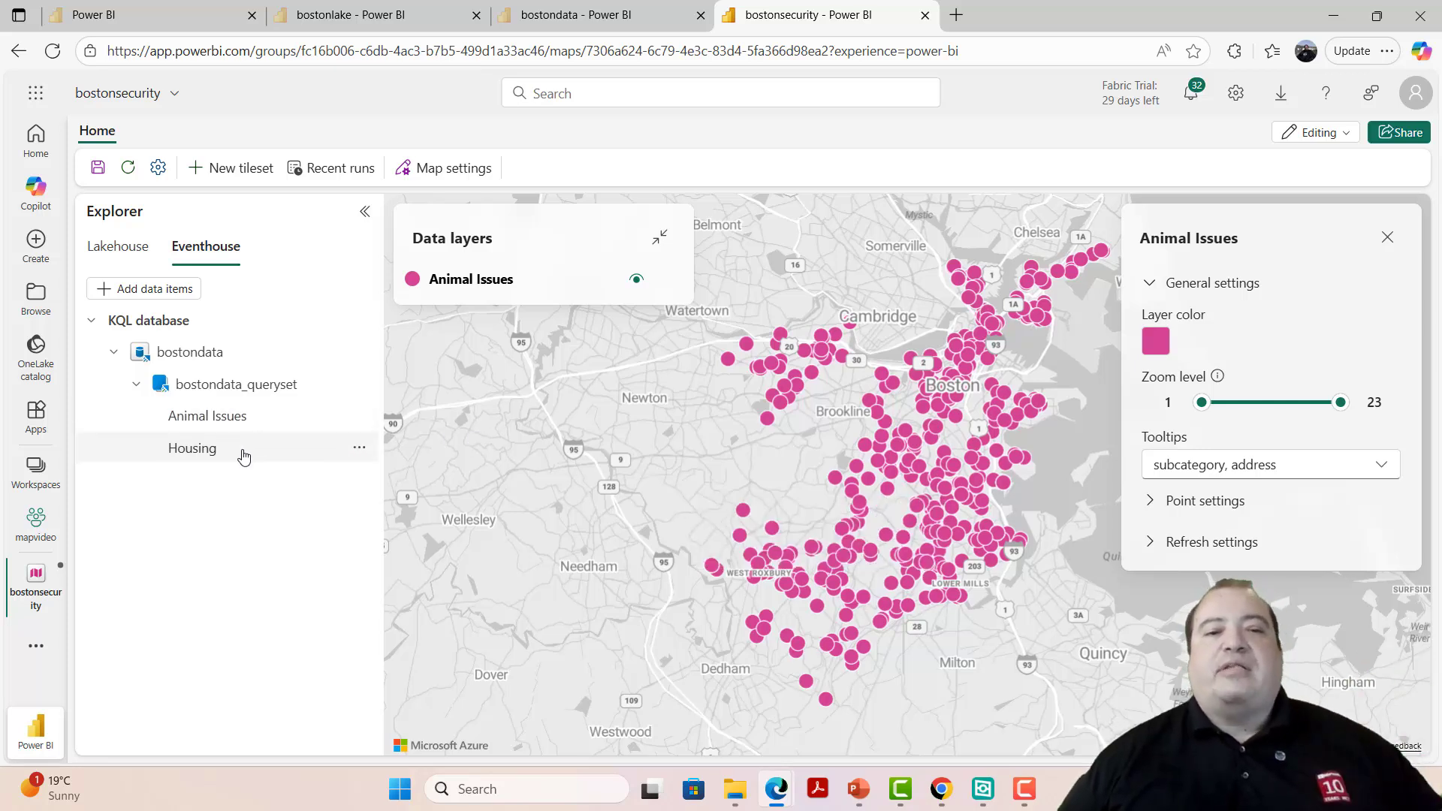
Step: Add the Housing query to the map as a data layer, using latitude and longitude as its coordinate columns
click(359, 448)
click(366, 479)
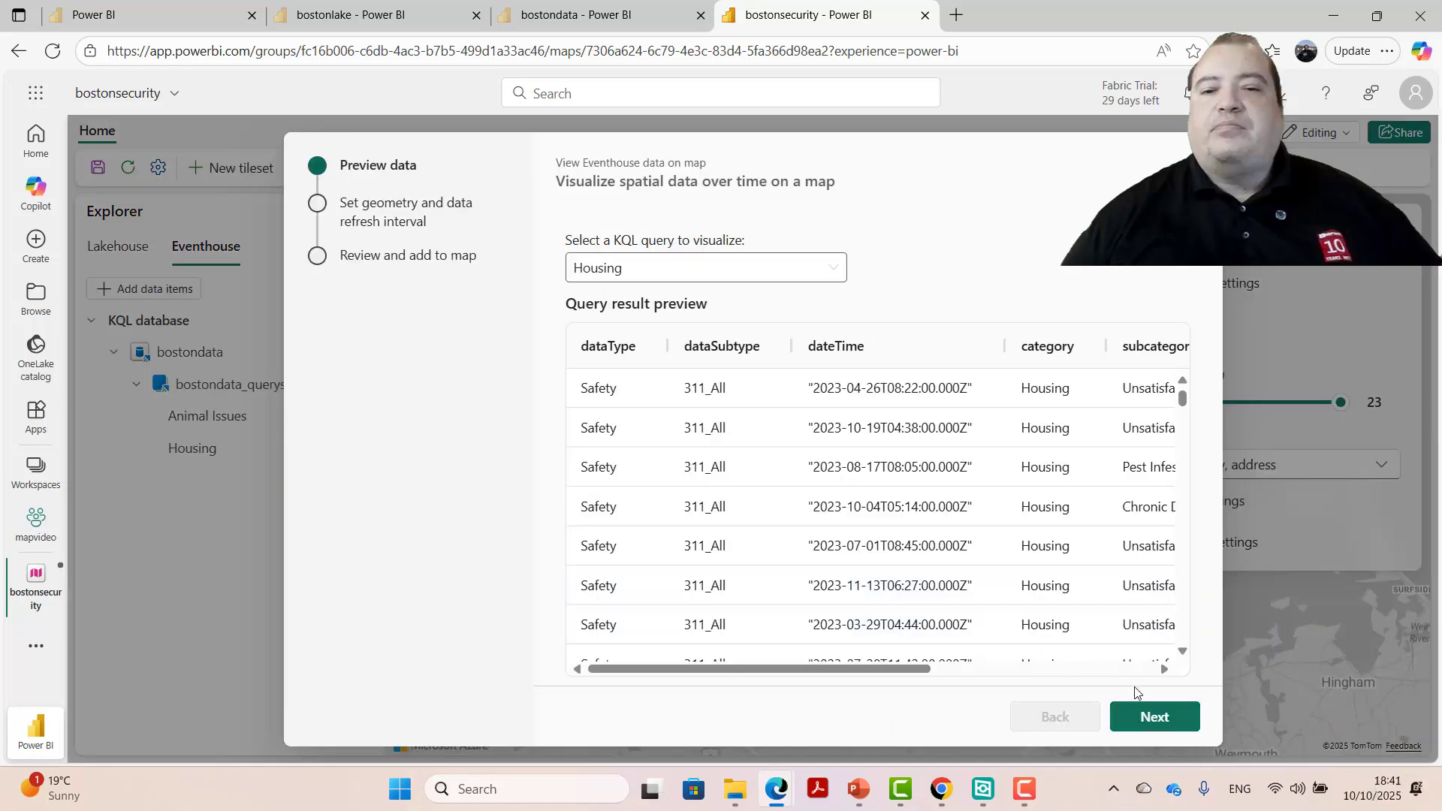
click(1153, 714)
click(691, 473)
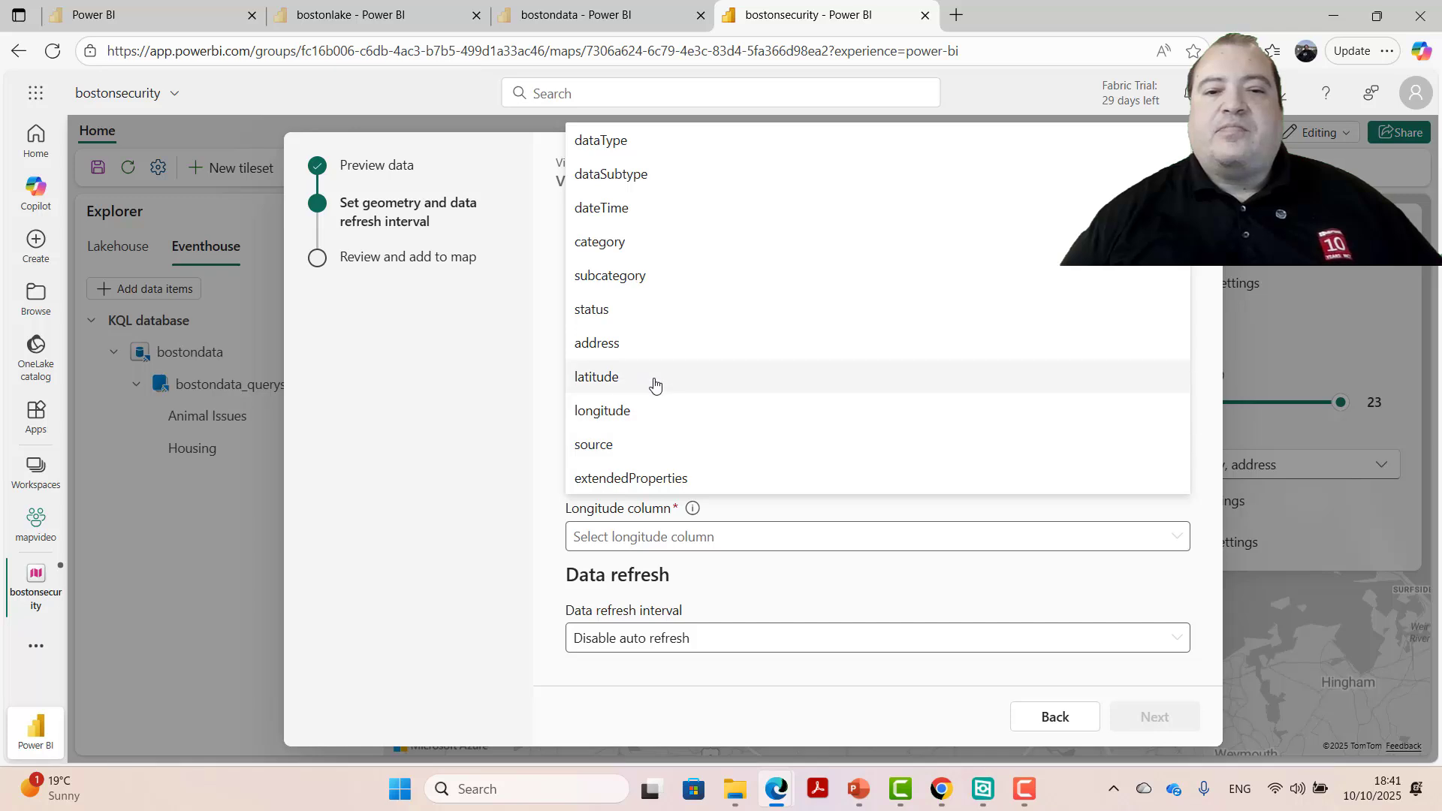
click(653, 383)
click(686, 538)
click(602, 437)
click(1154, 717)
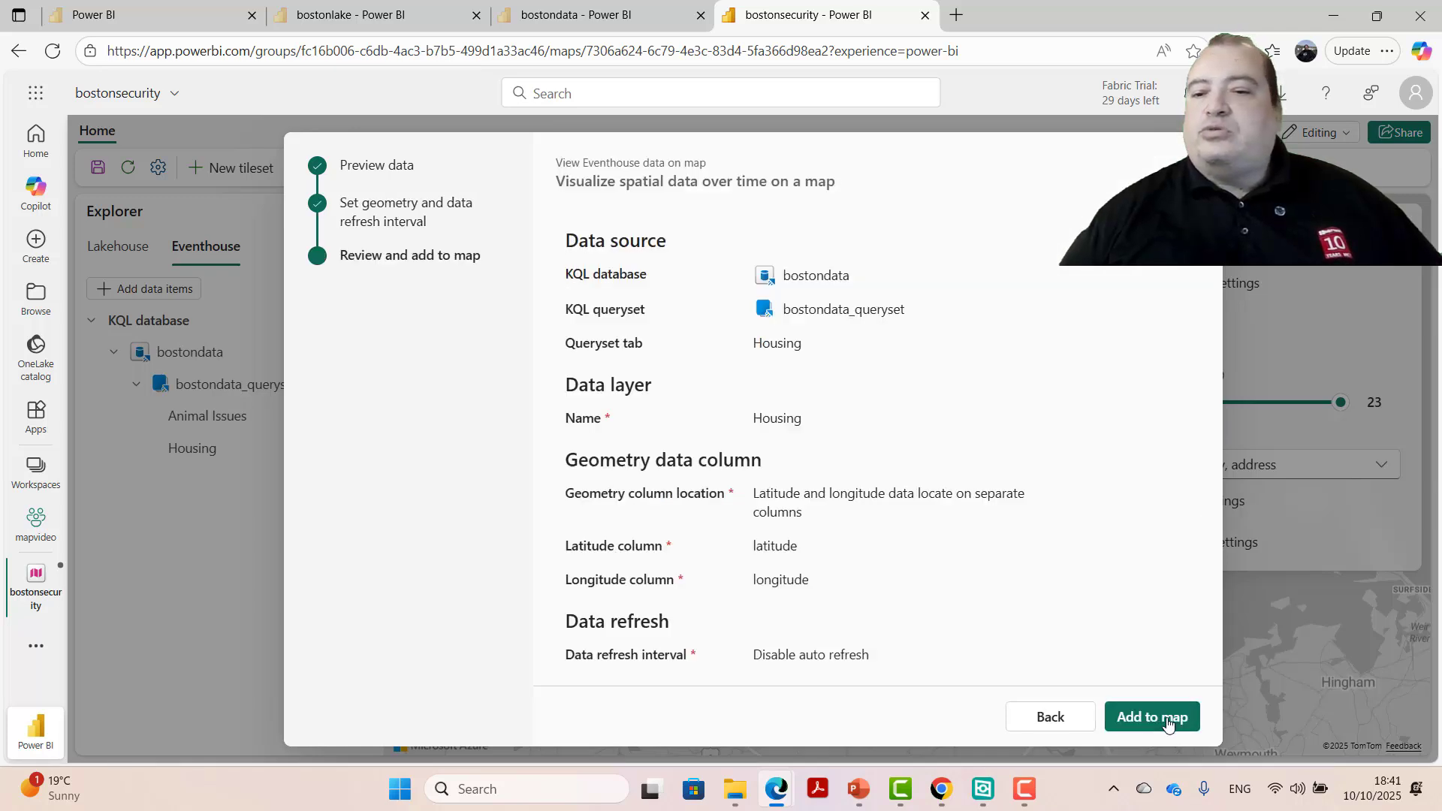
click(1152, 715)
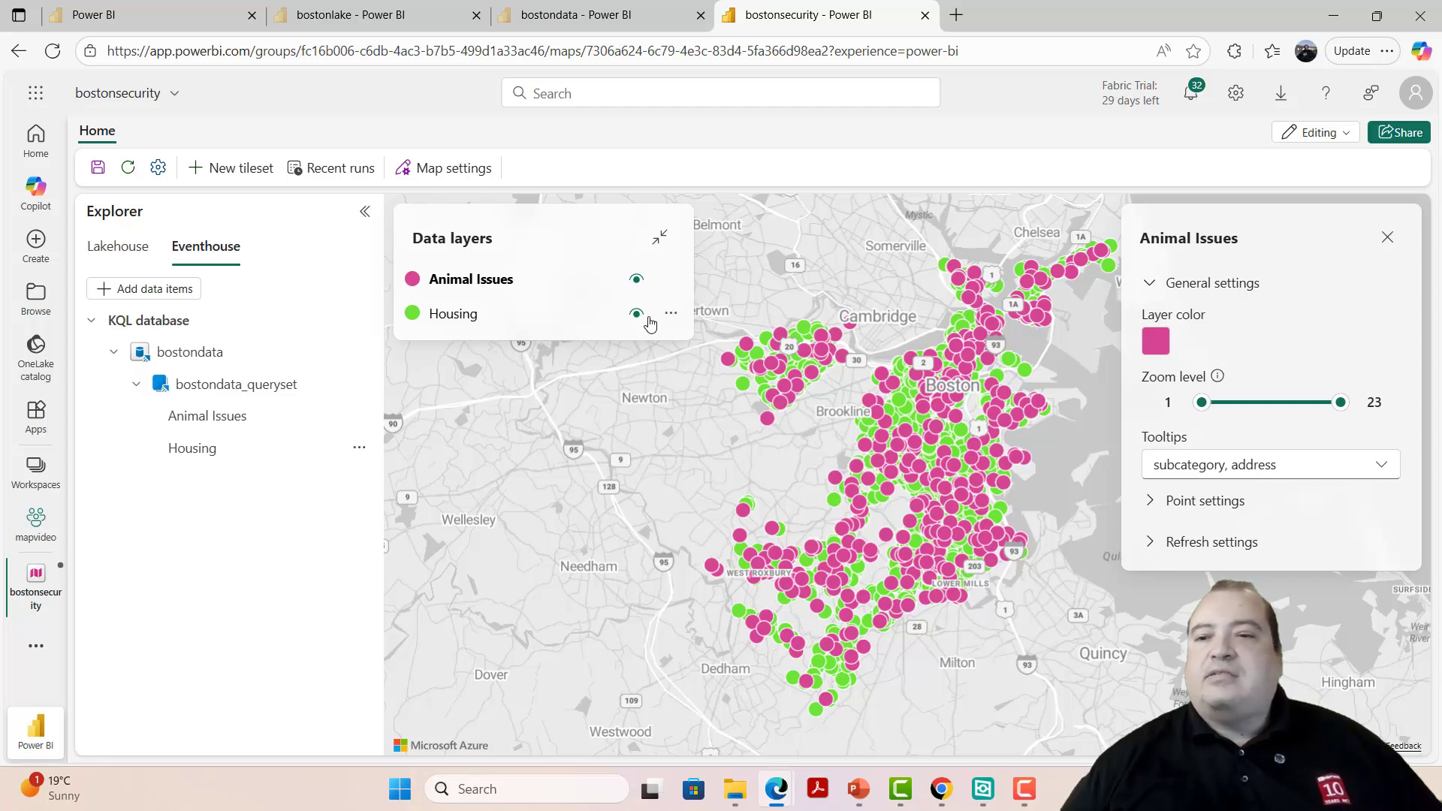
Step: Set the Housing layer's tooltips to show subcategory and address, and check the tooltips of several points on the map
click(666, 316)
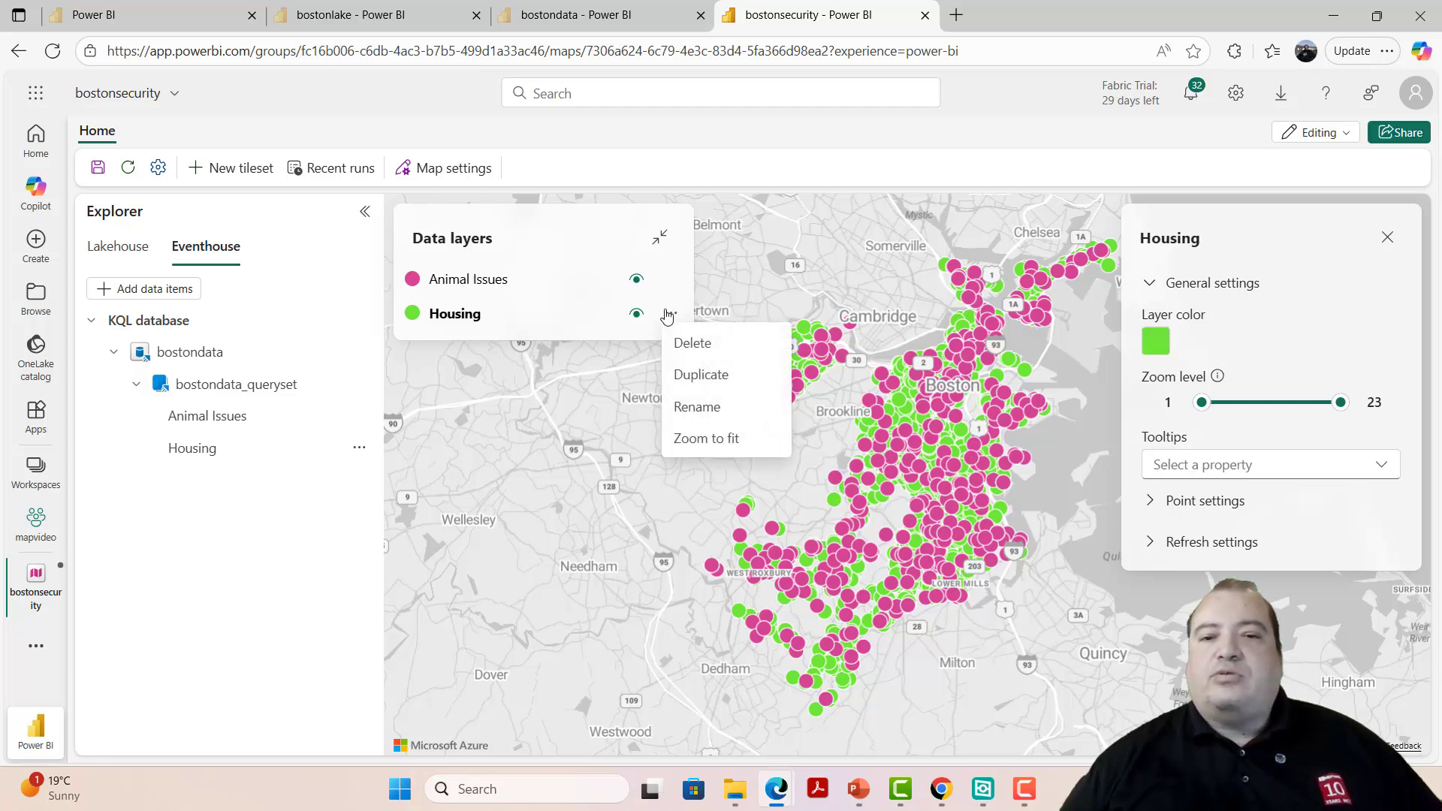
click(1329, 360)
click(1386, 461)
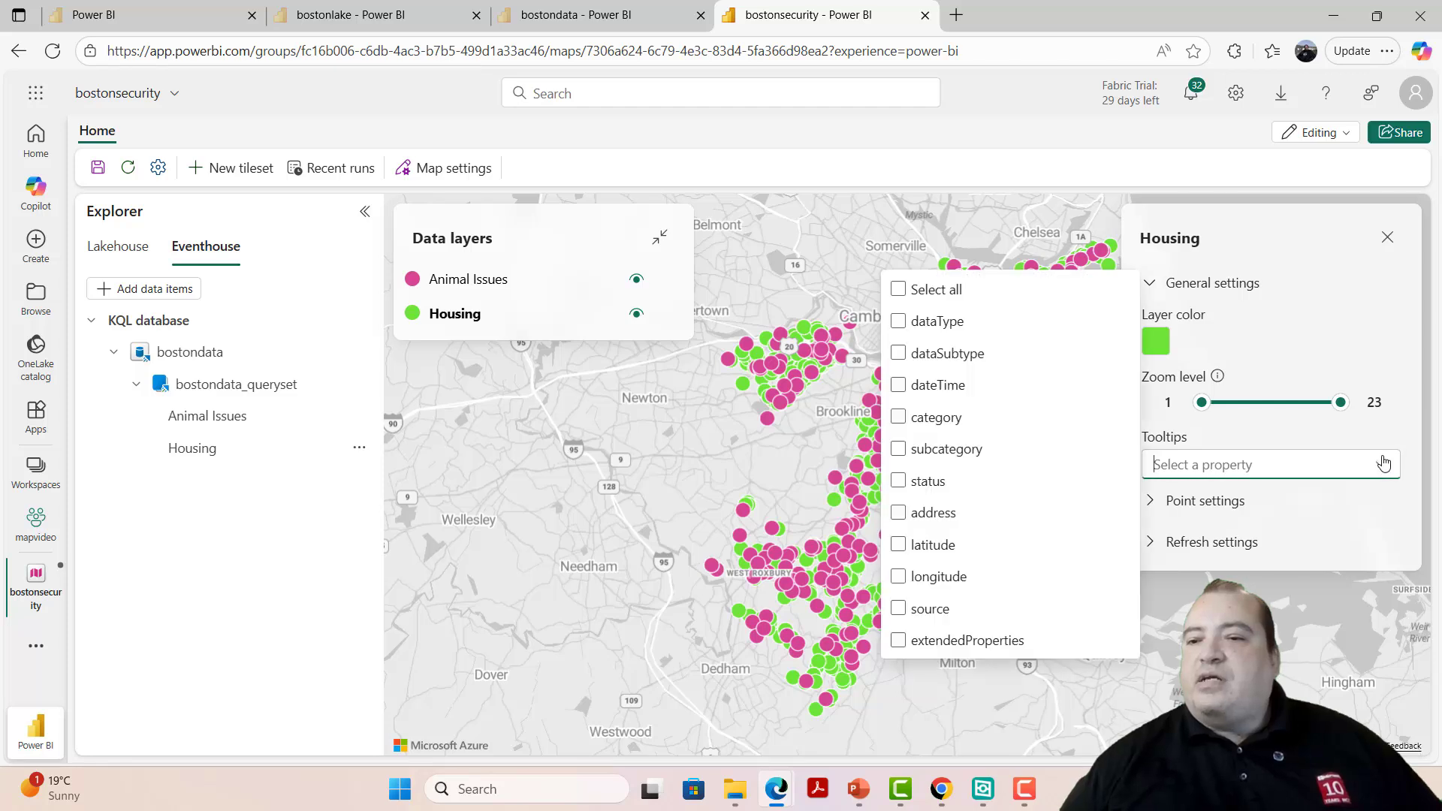
click(898, 449)
click(897, 515)
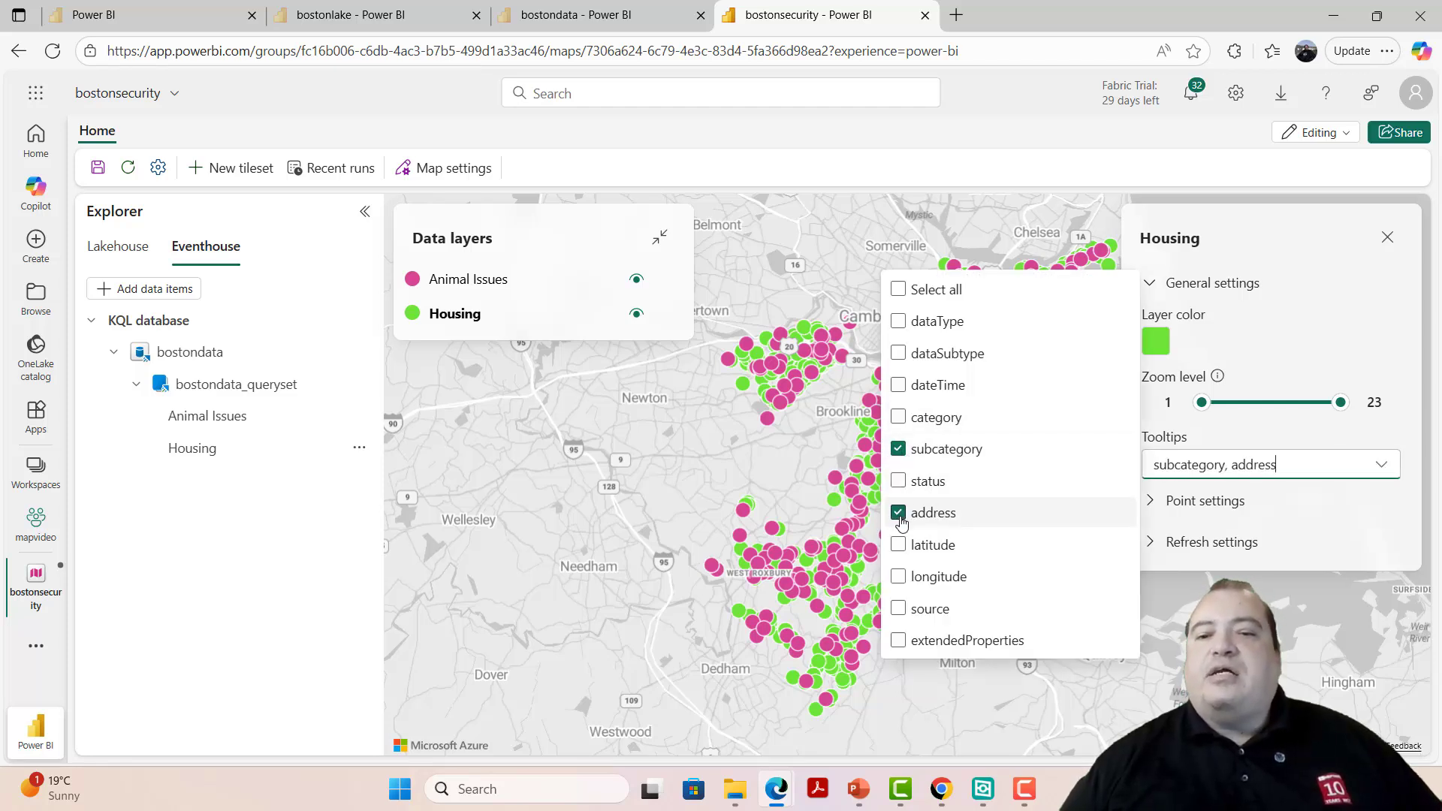
click(1373, 334)
click(906, 405)
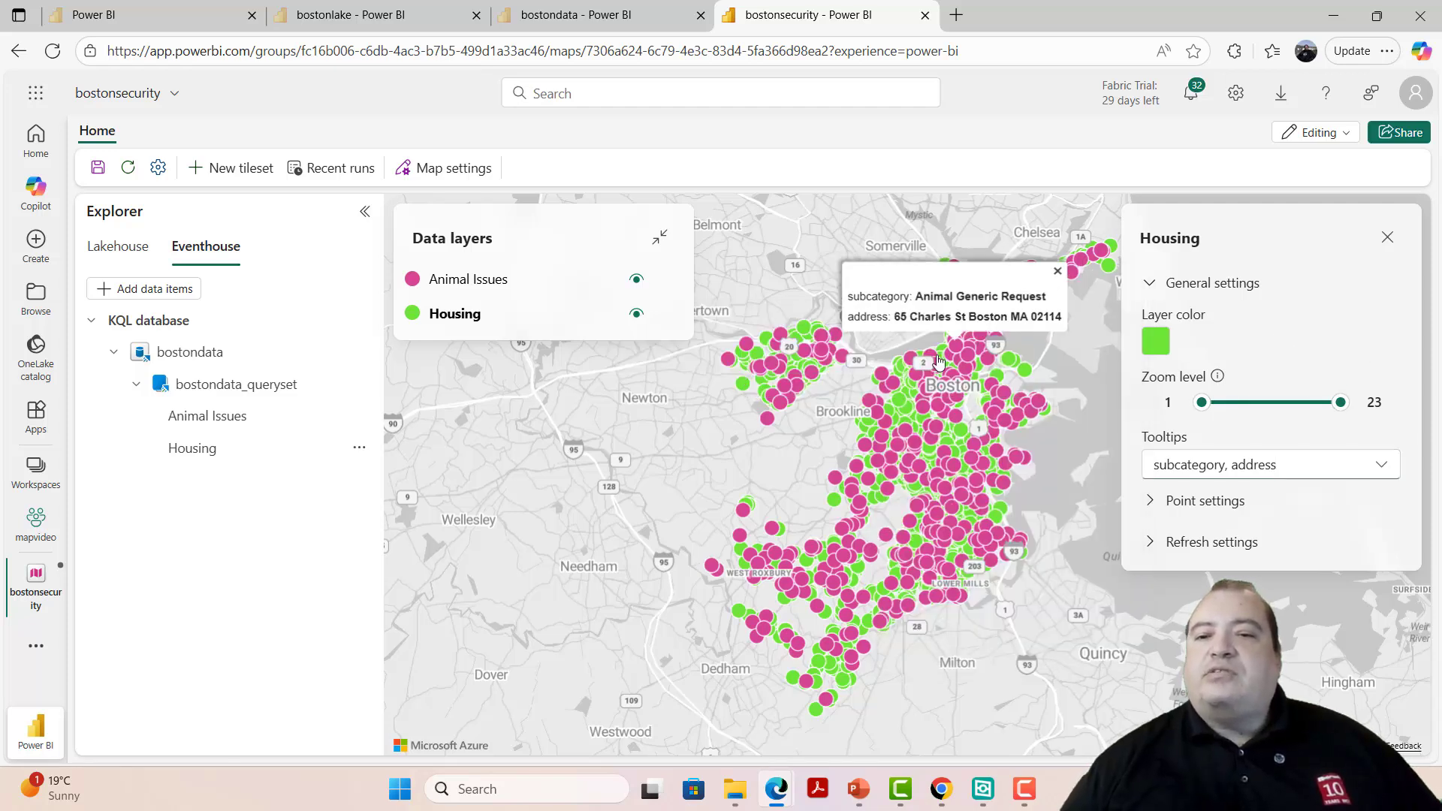
mouse_move(914, 427)
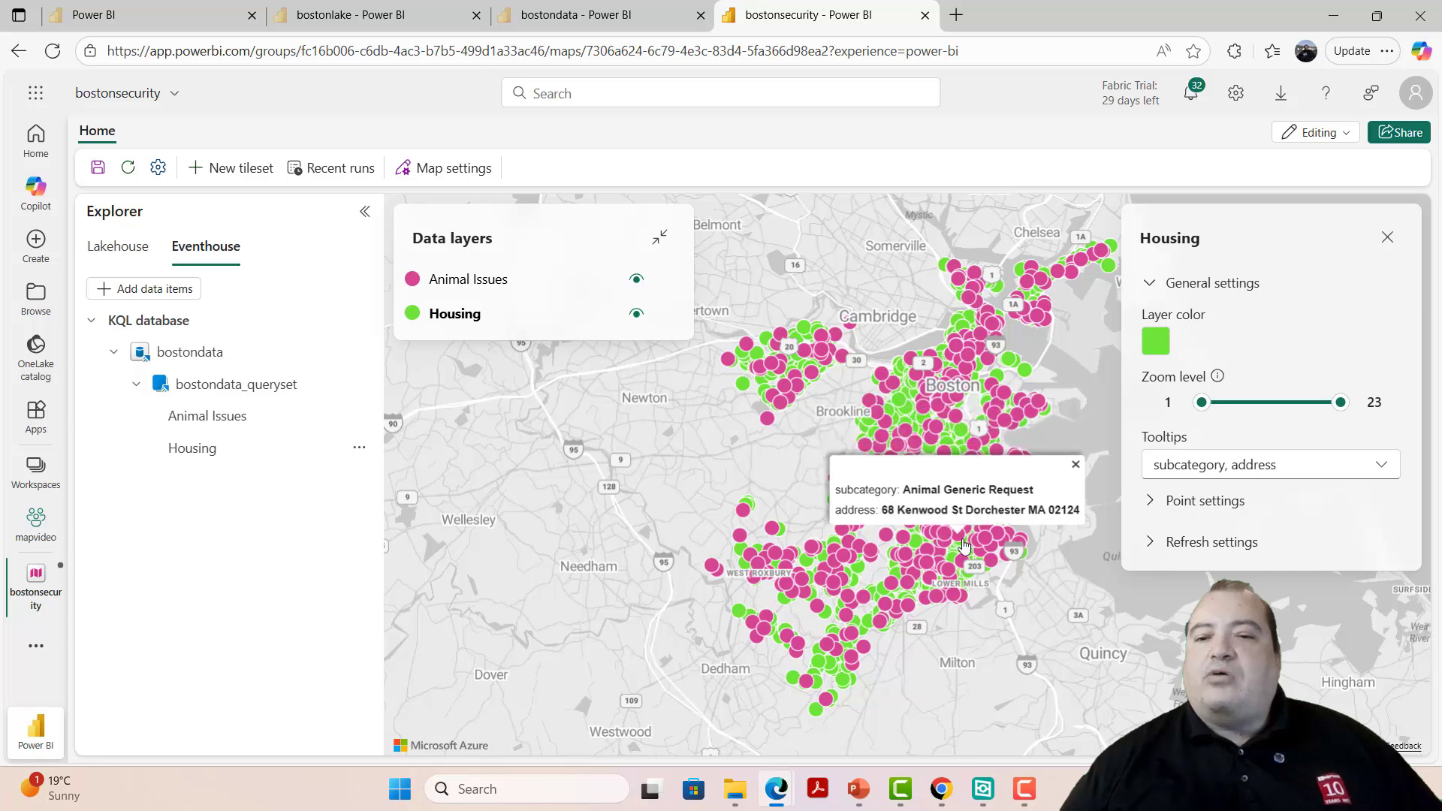
mouse_move(958, 556)
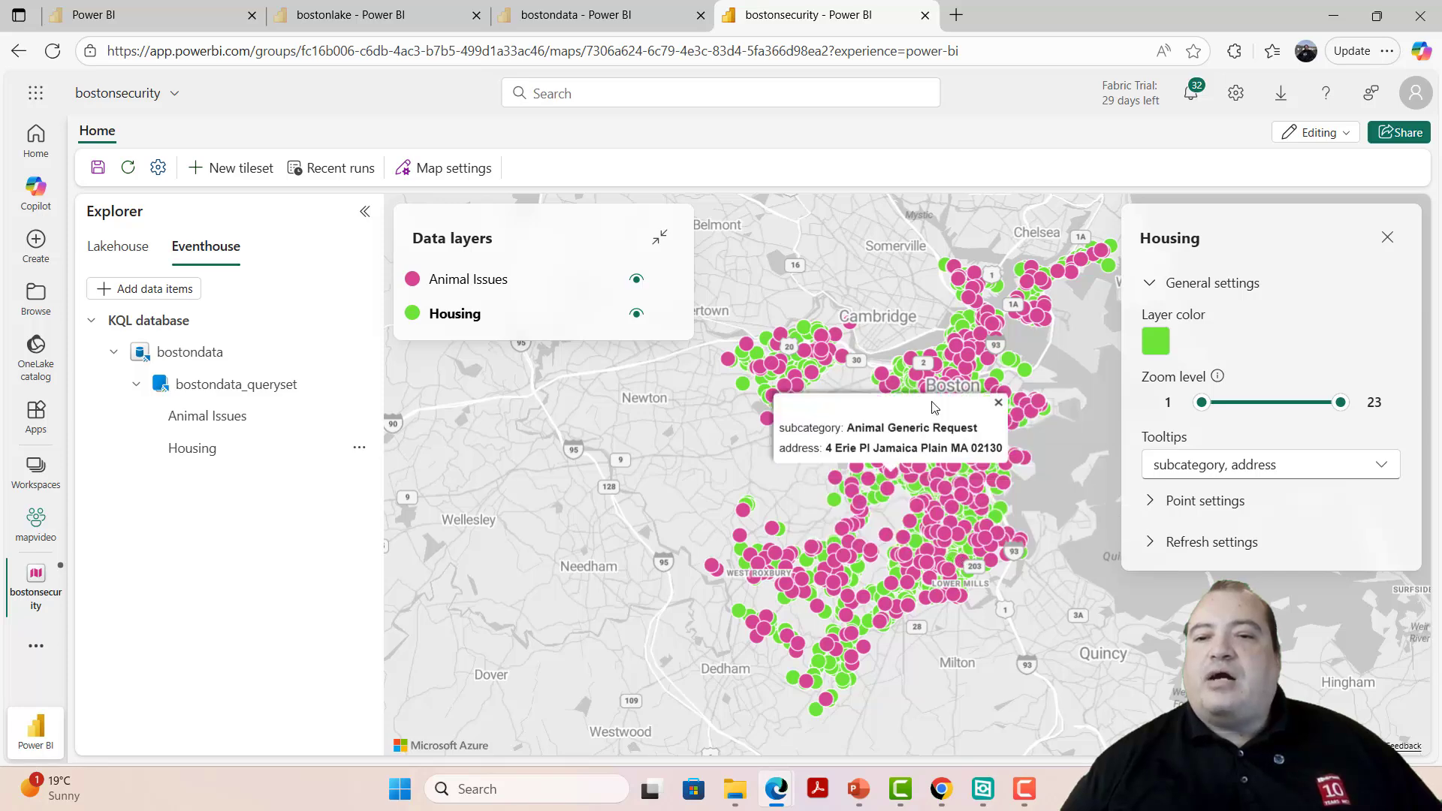